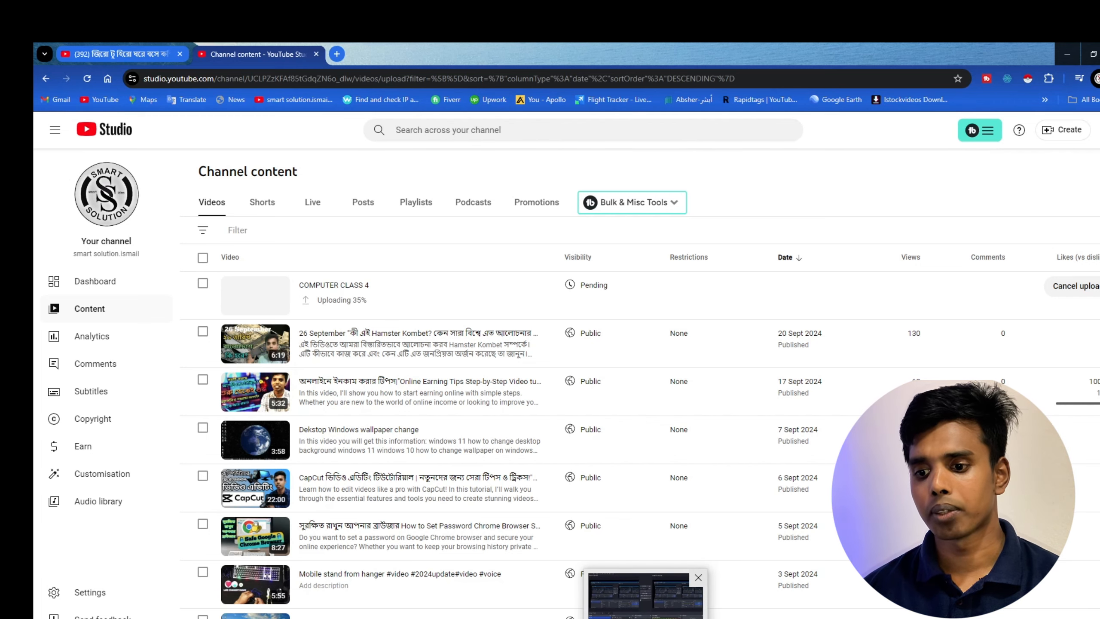
View the video files in the Capcut video editing folder and return to the channel content page in the browser
left_click(645, 617)
left_click(645, 617)
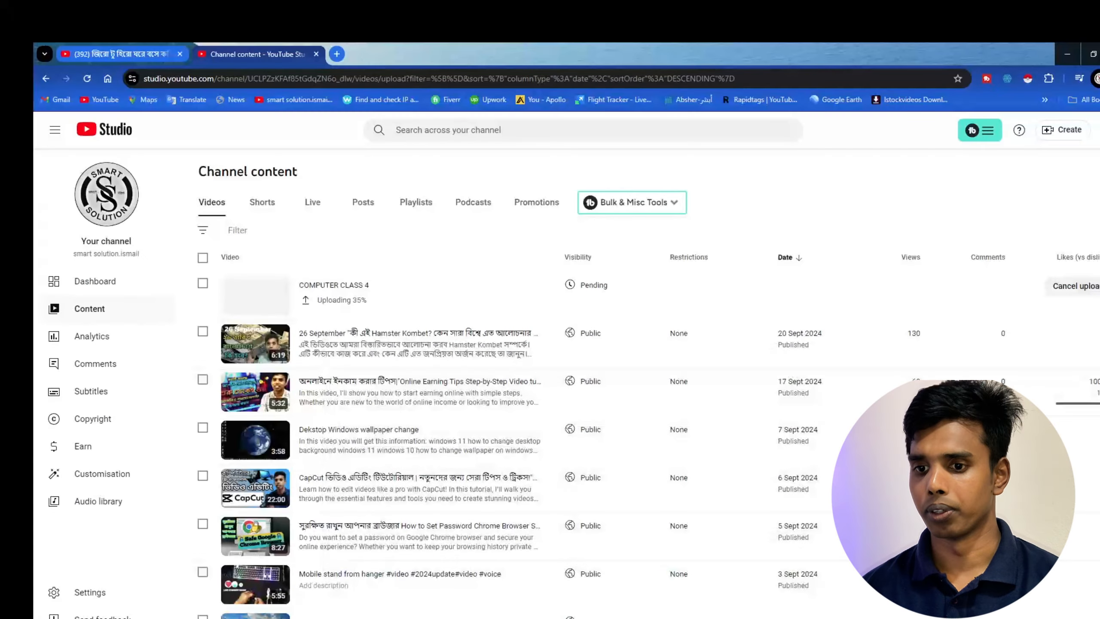
left_click(1067, 54)
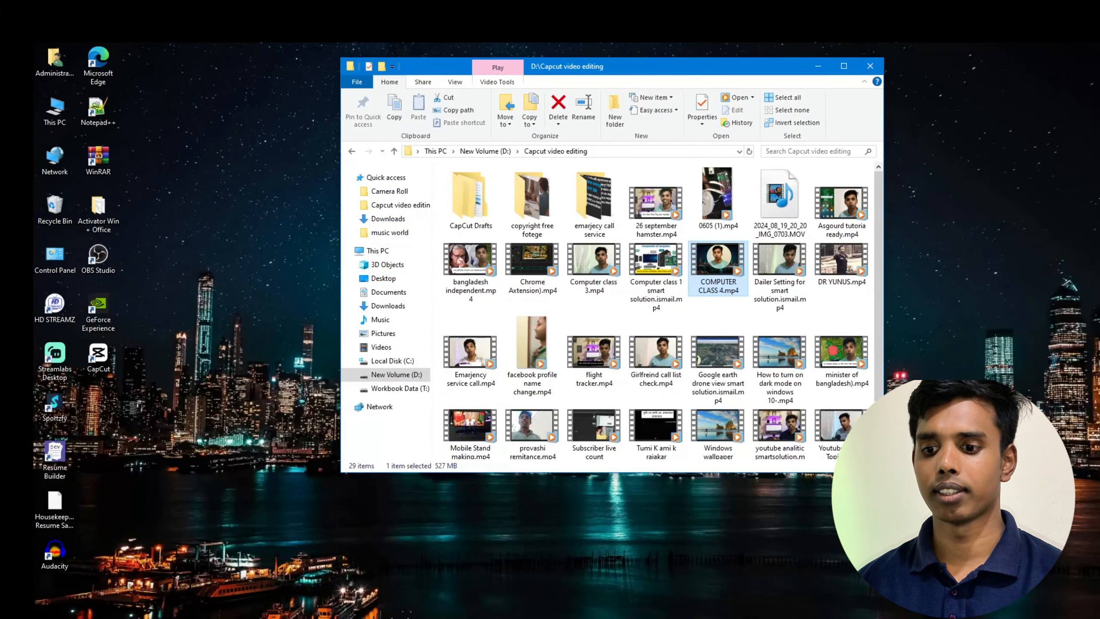
left_click(498, 616)
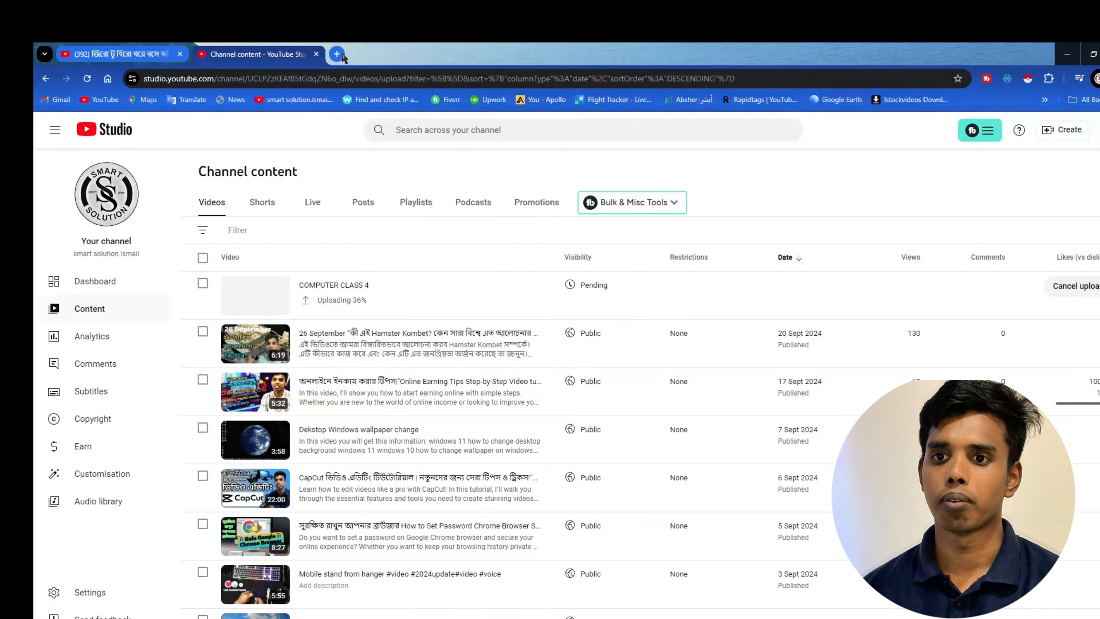
left_click(337, 54)
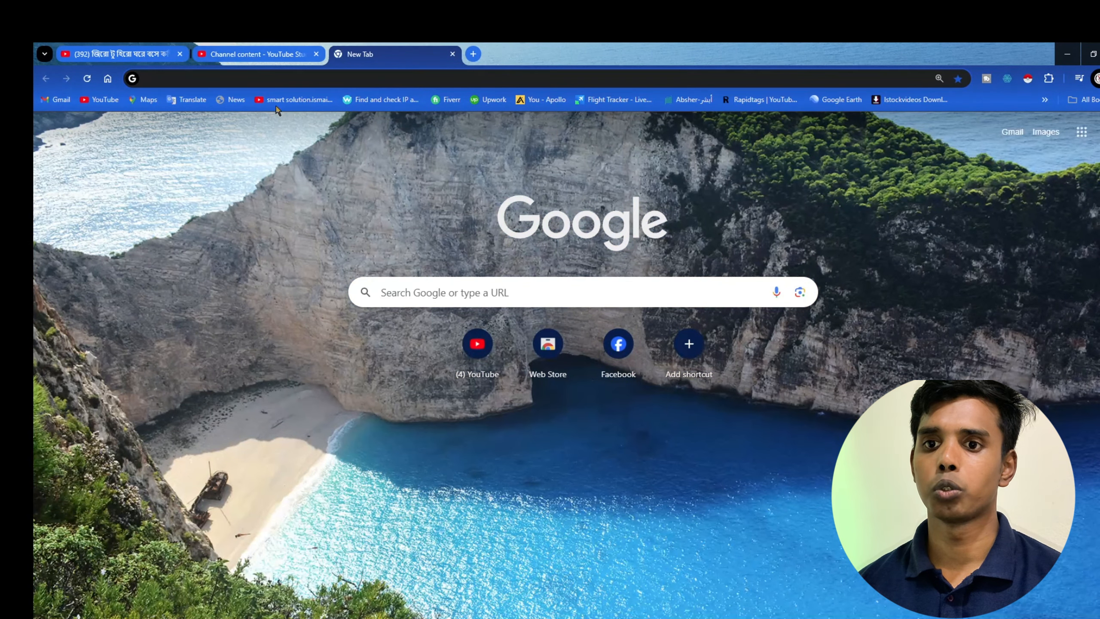
left_click(255, 55)
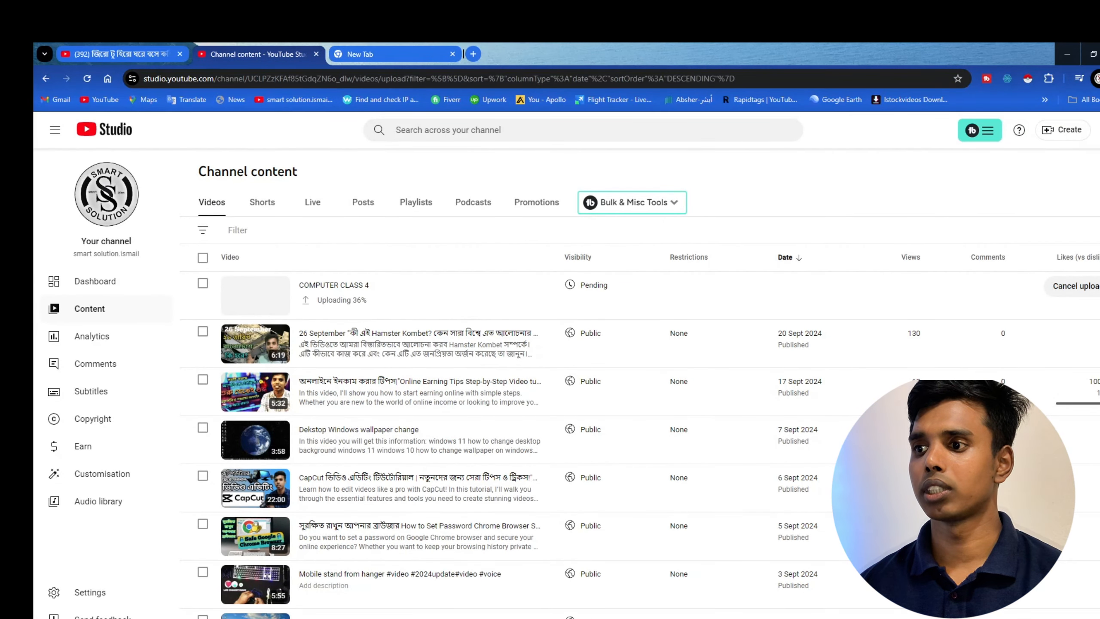
left_click(1097, 132)
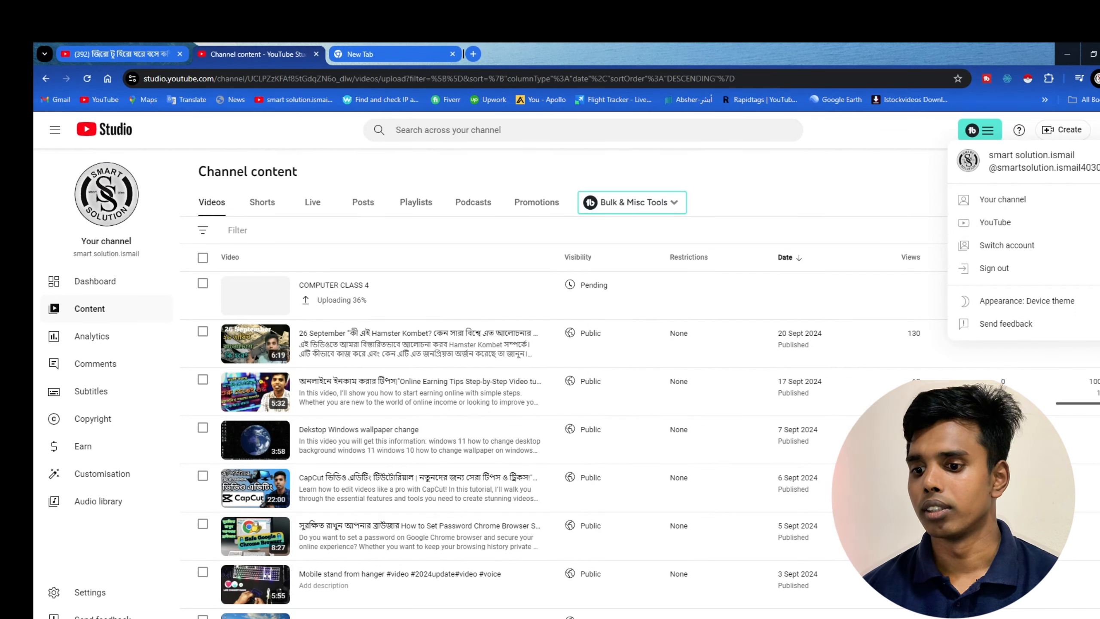
left_click(631, 617)
left_click(631, 617)
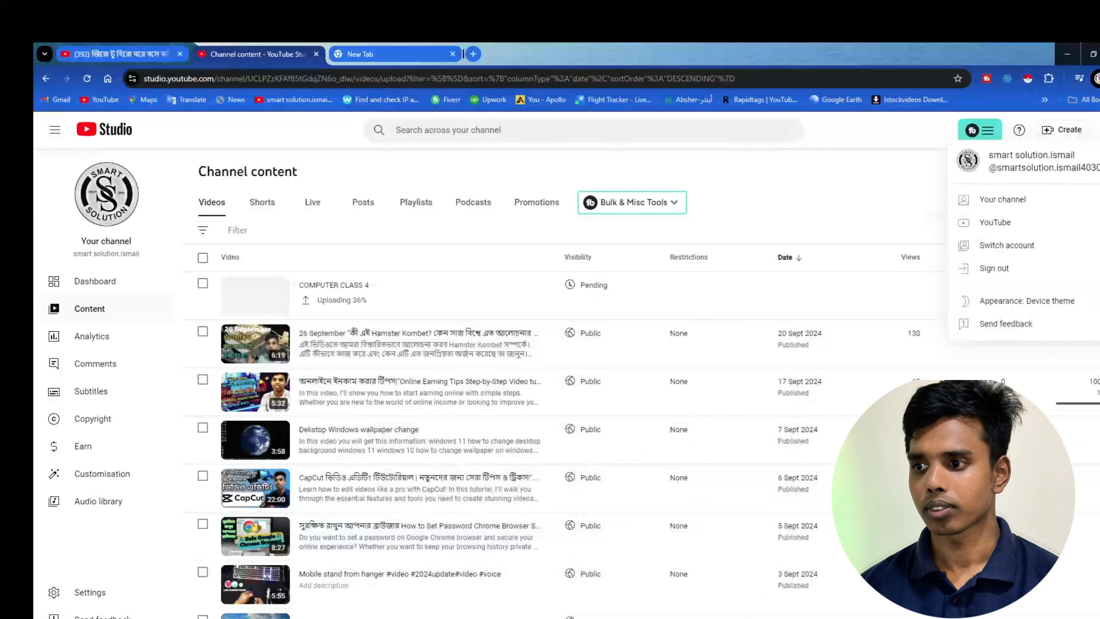
left_click(94, 284)
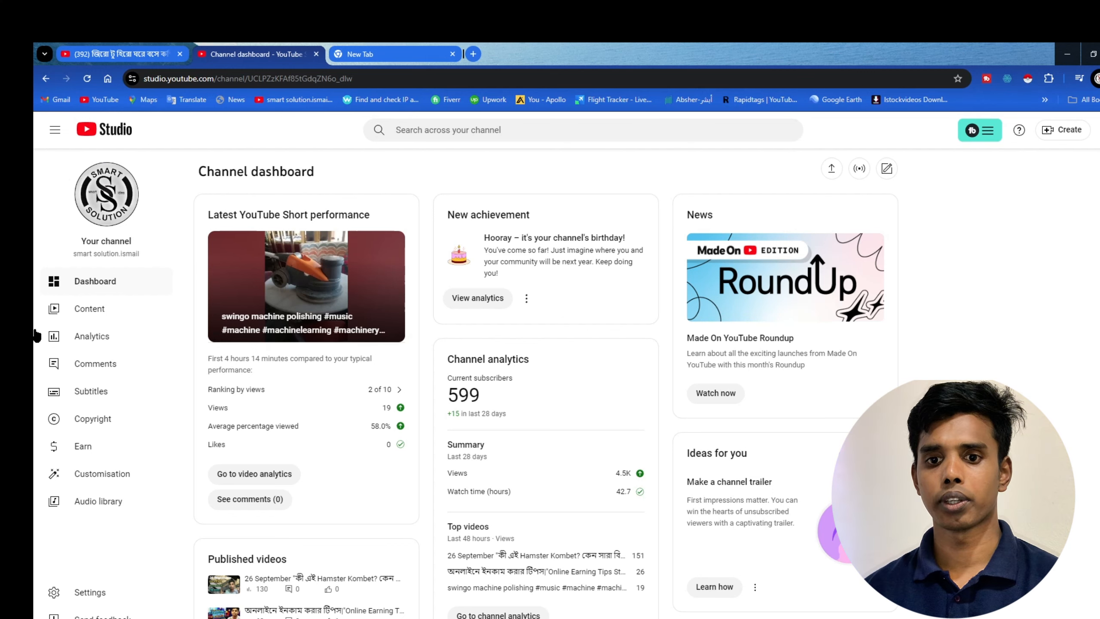
left_click(87, 311)
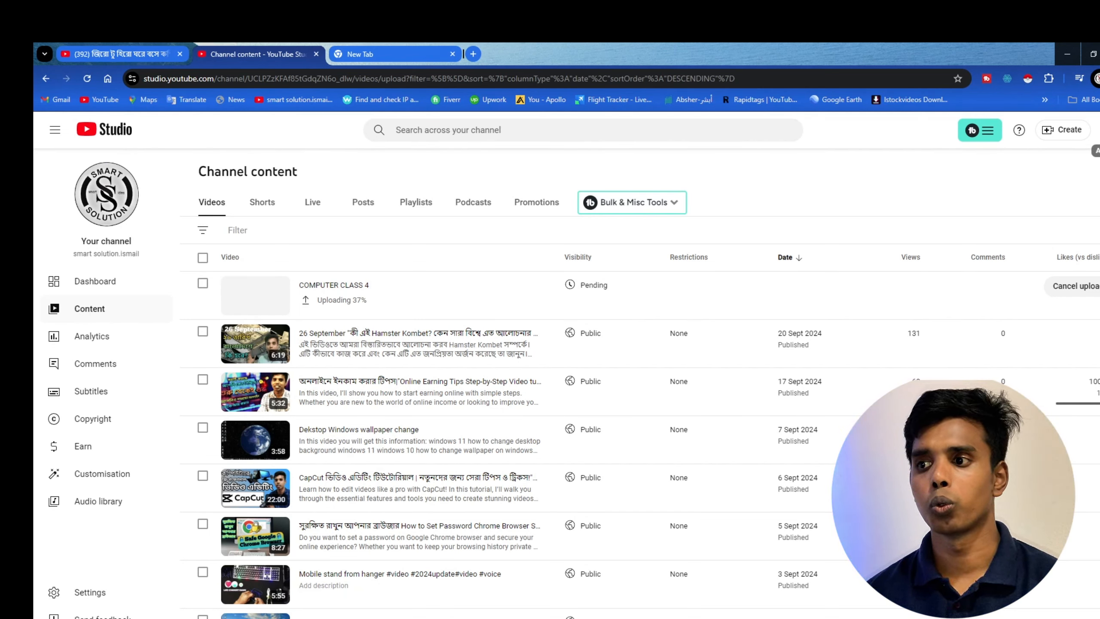
Start a new video upload with the file Computer class 3.mp4 from the Capcut video editing folder
left_click(1053, 138)
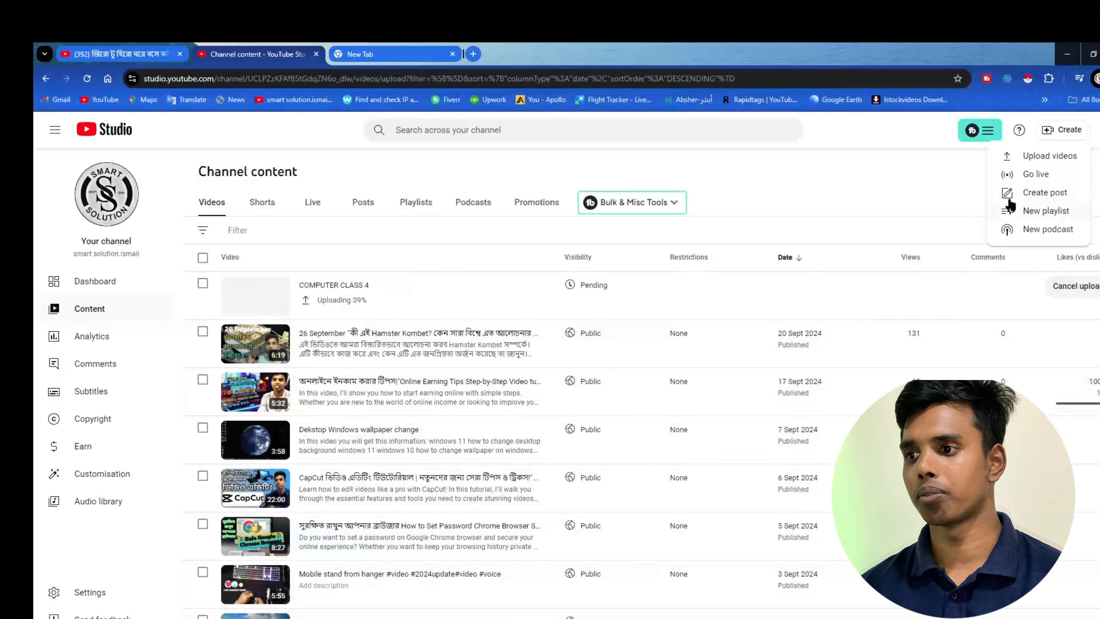
left_click(1029, 161)
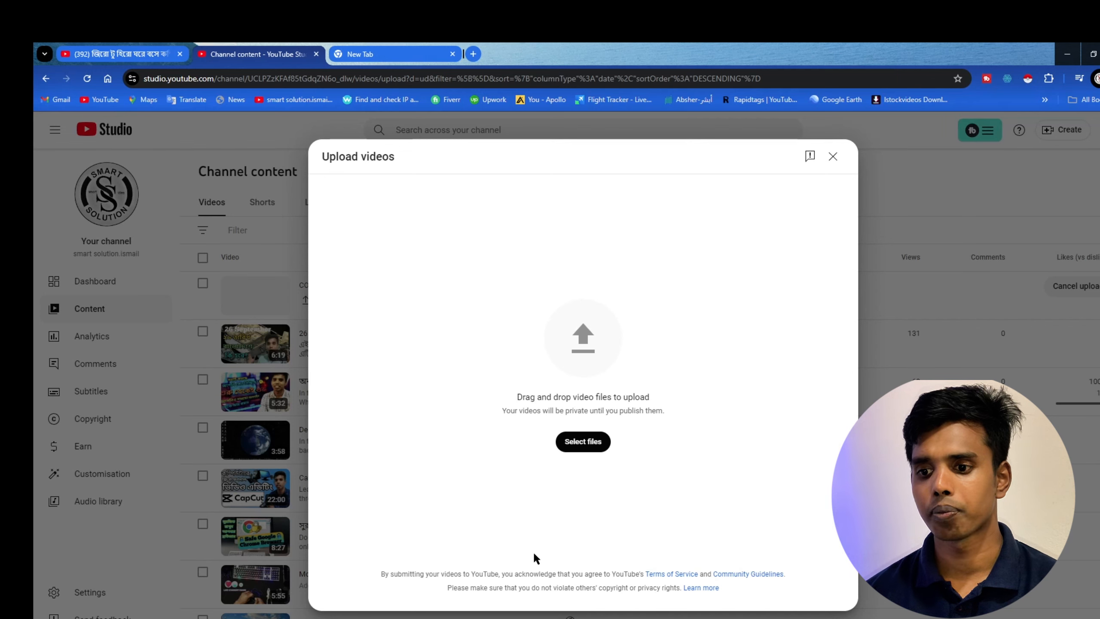
left_click(584, 443)
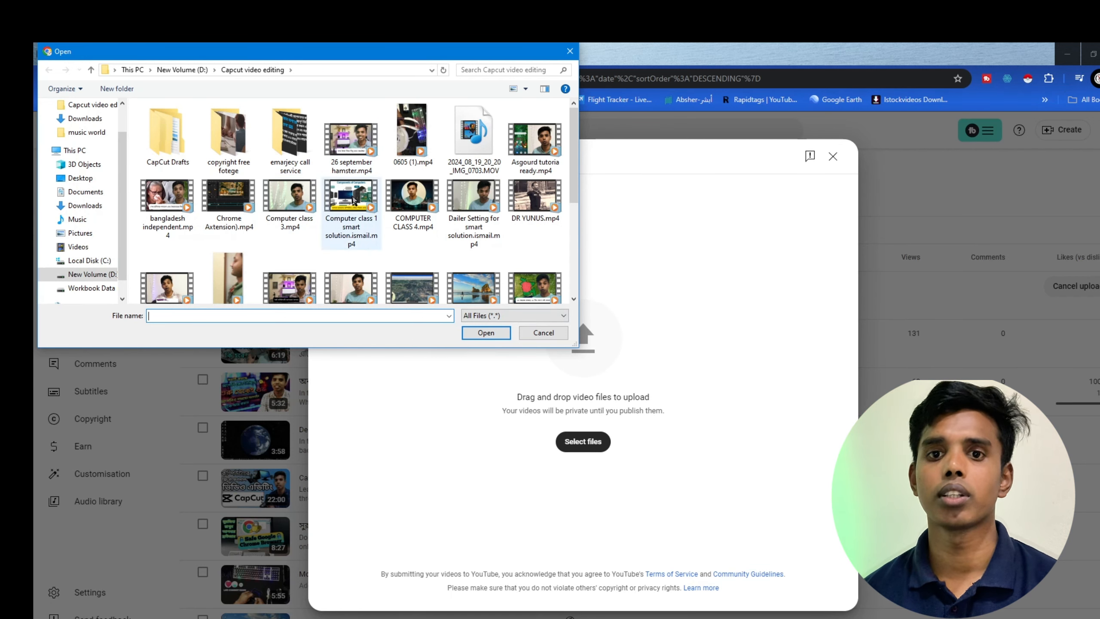
left_click(292, 207)
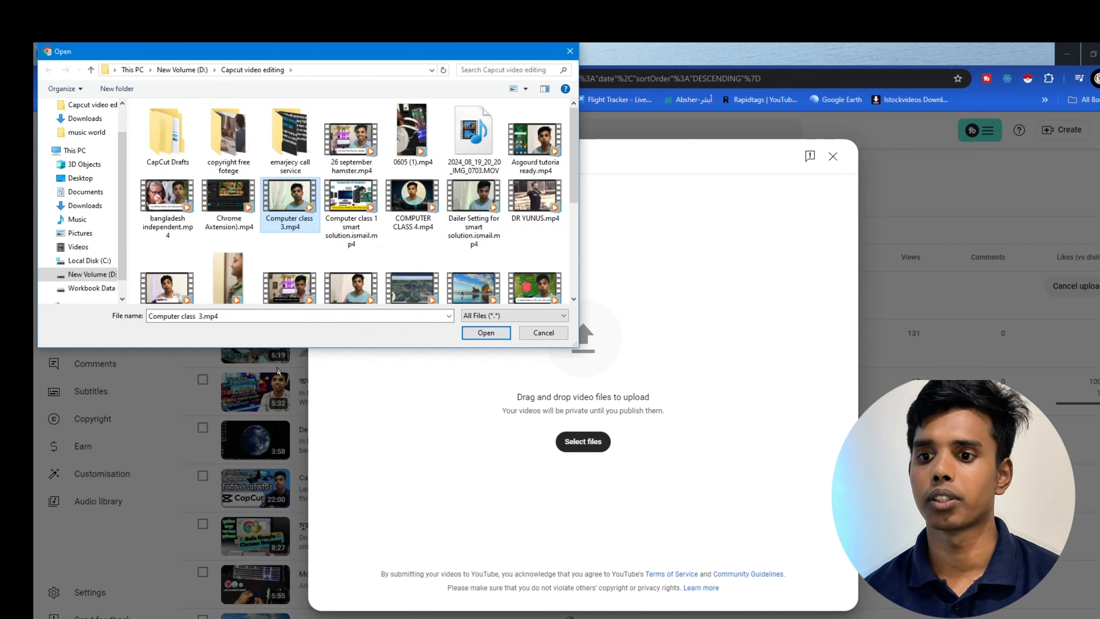
left_click(495, 332)
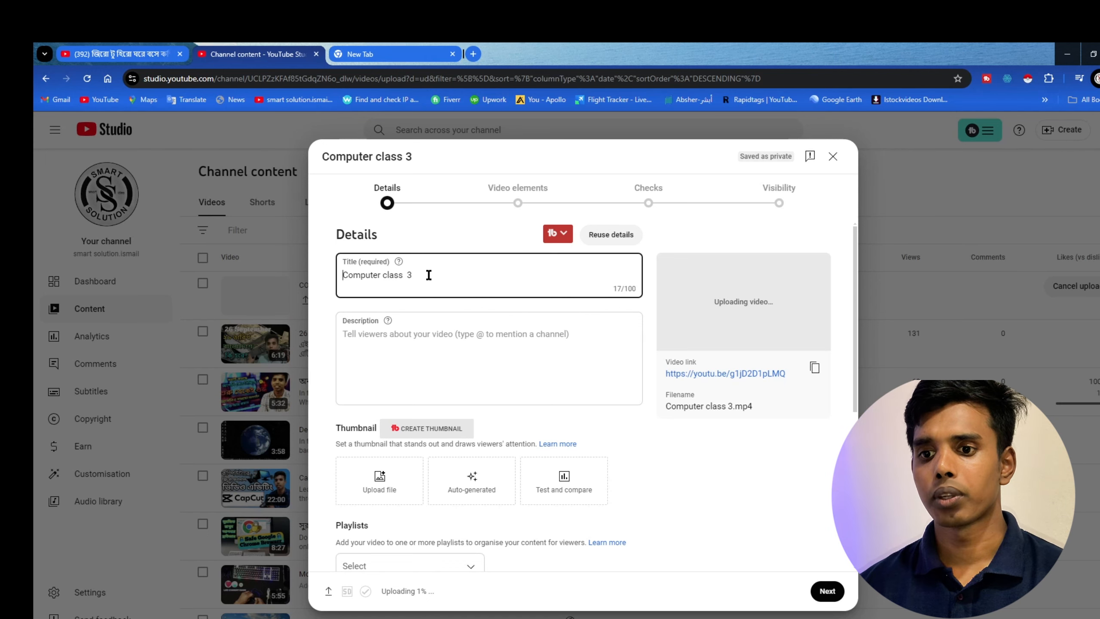
Examine the title and description fields and the thumbnail file upload option in the video details
left_click_drag(429, 275, 353, 275)
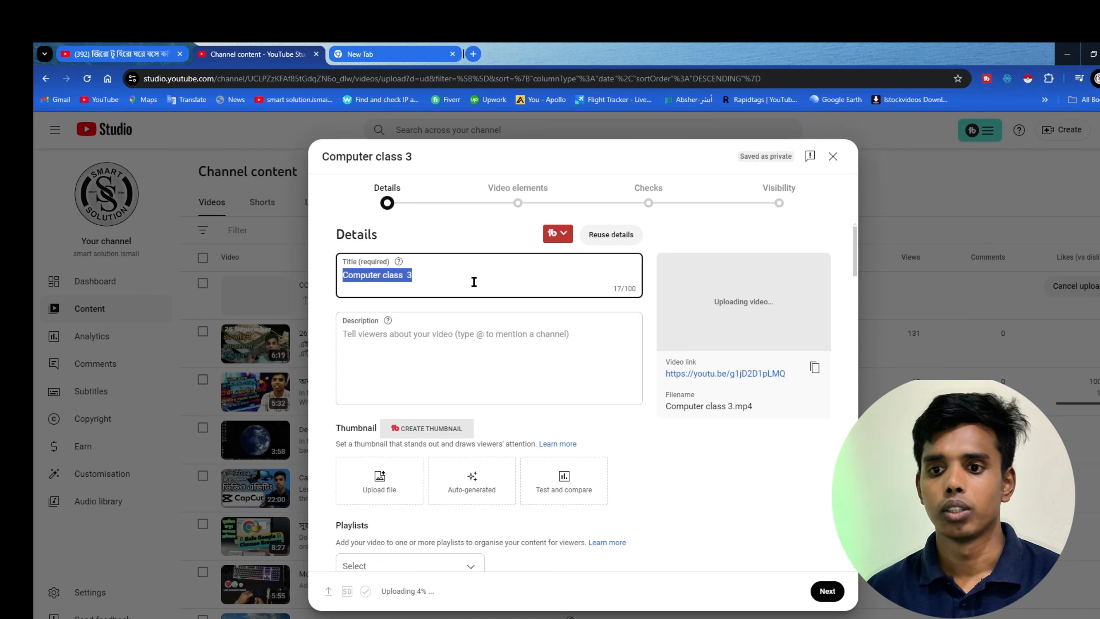
left_click(418, 334)
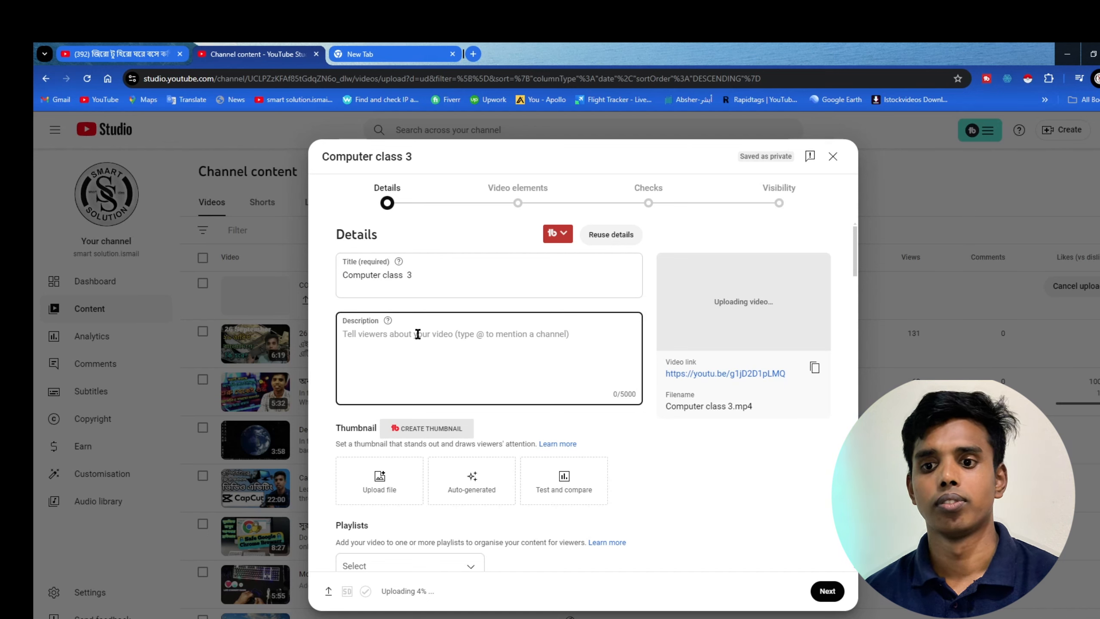
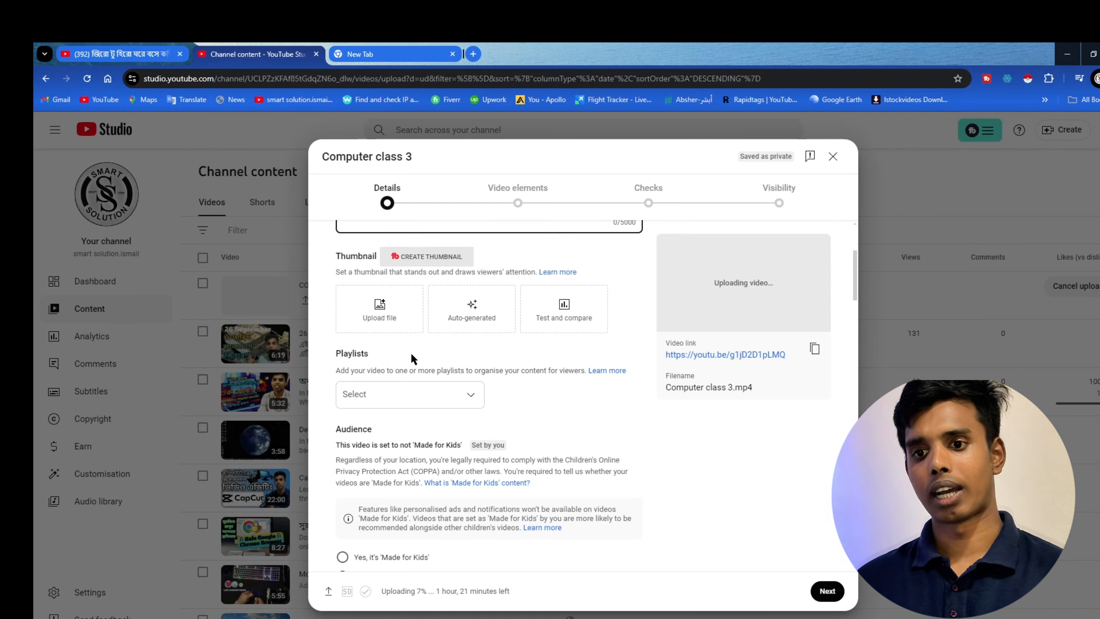
scroll(411, 351, "up", 4)
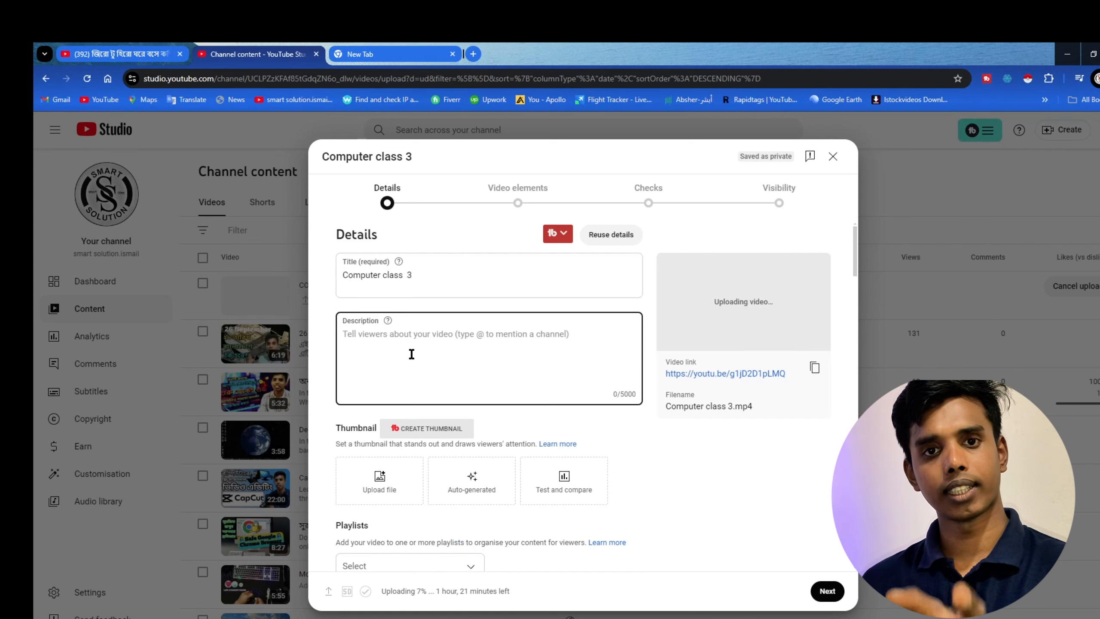
scroll(410, 354, "down", 3)
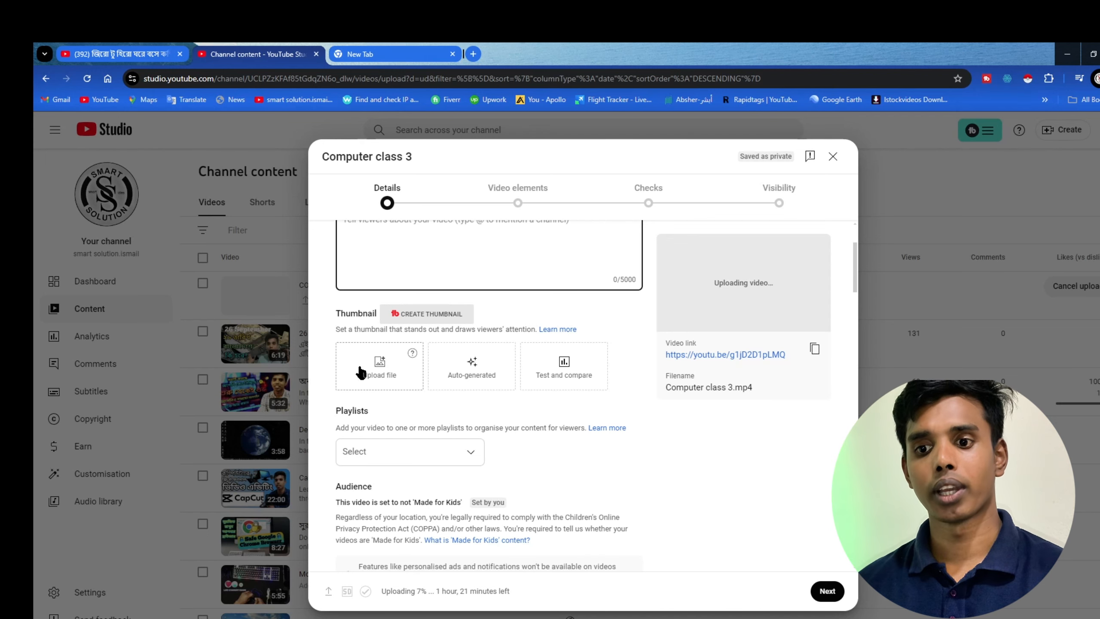
left_click(405, 372)
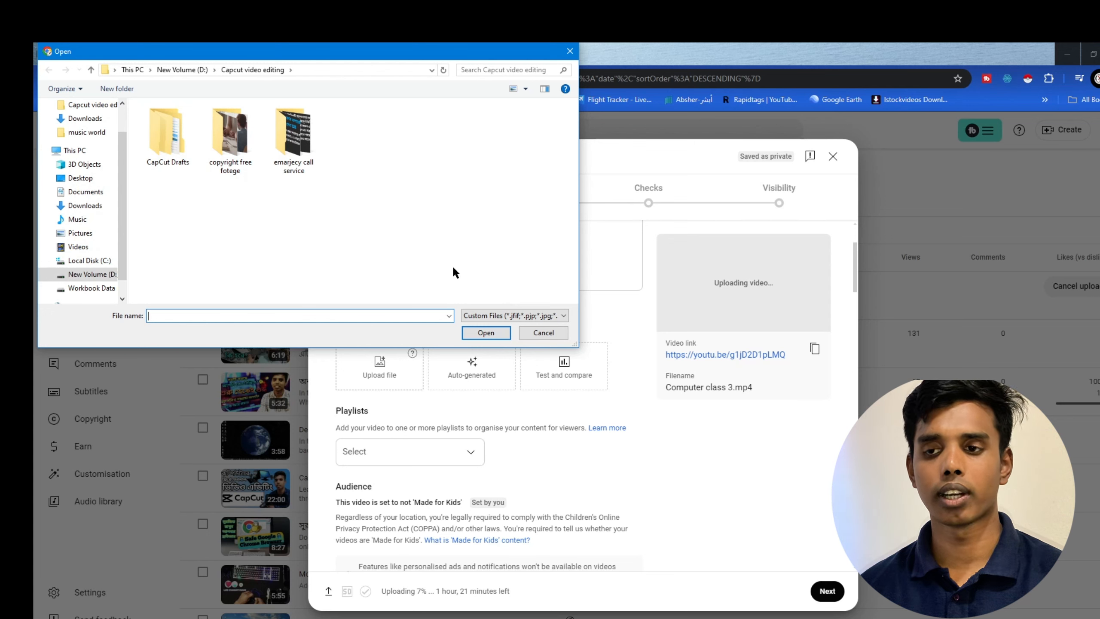
left_click(542, 334)
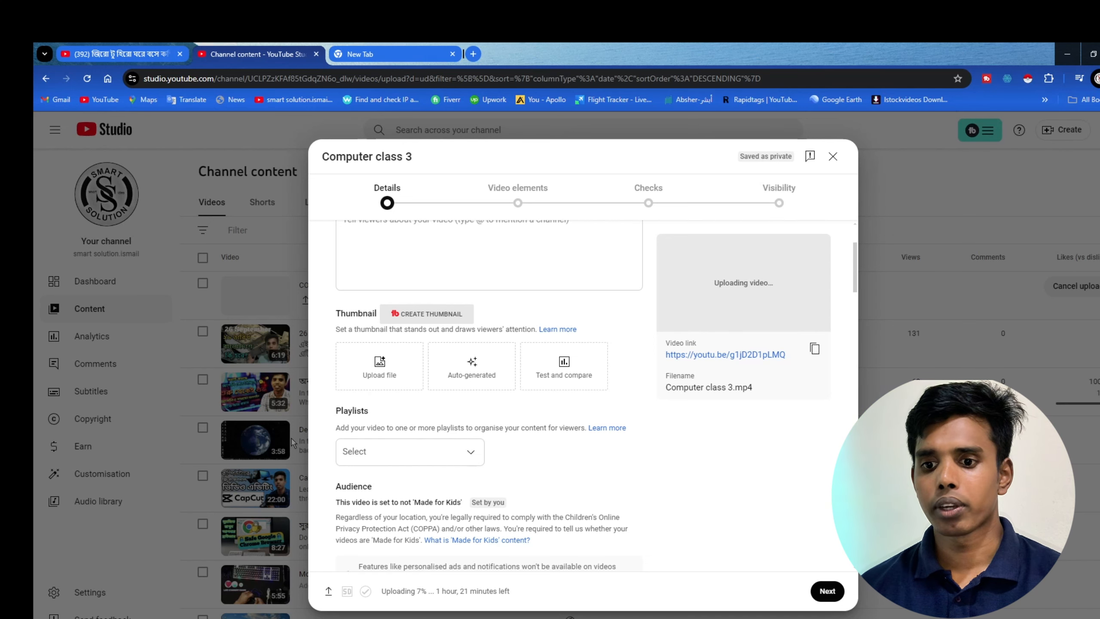
Add the video to the Learn Computer and All Videos playlists
left_click(375, 453)
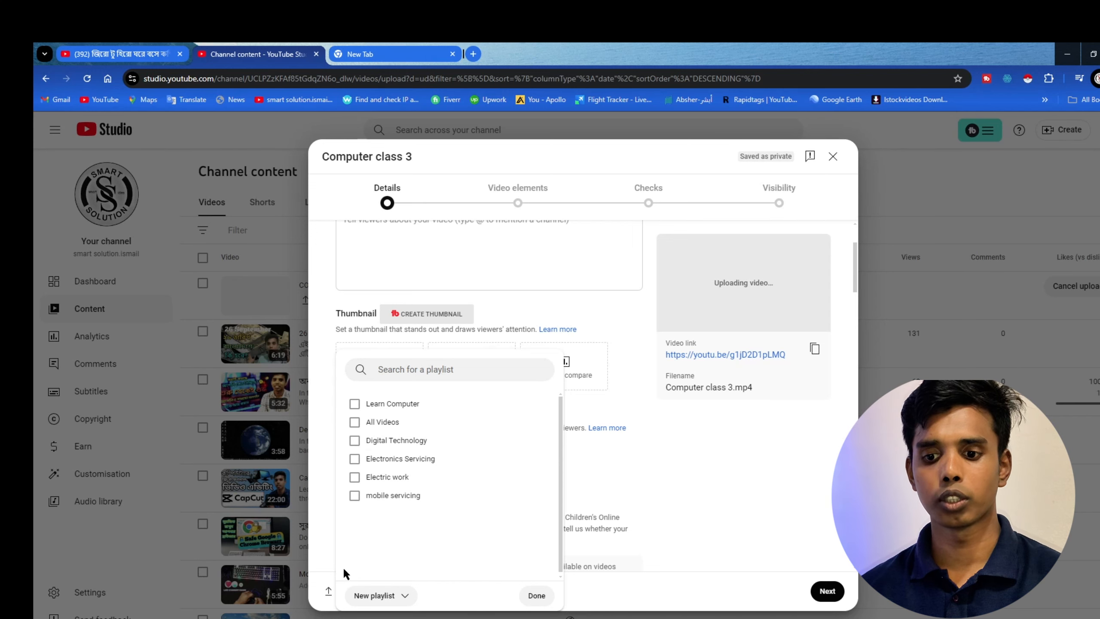
left_click(405, 597)
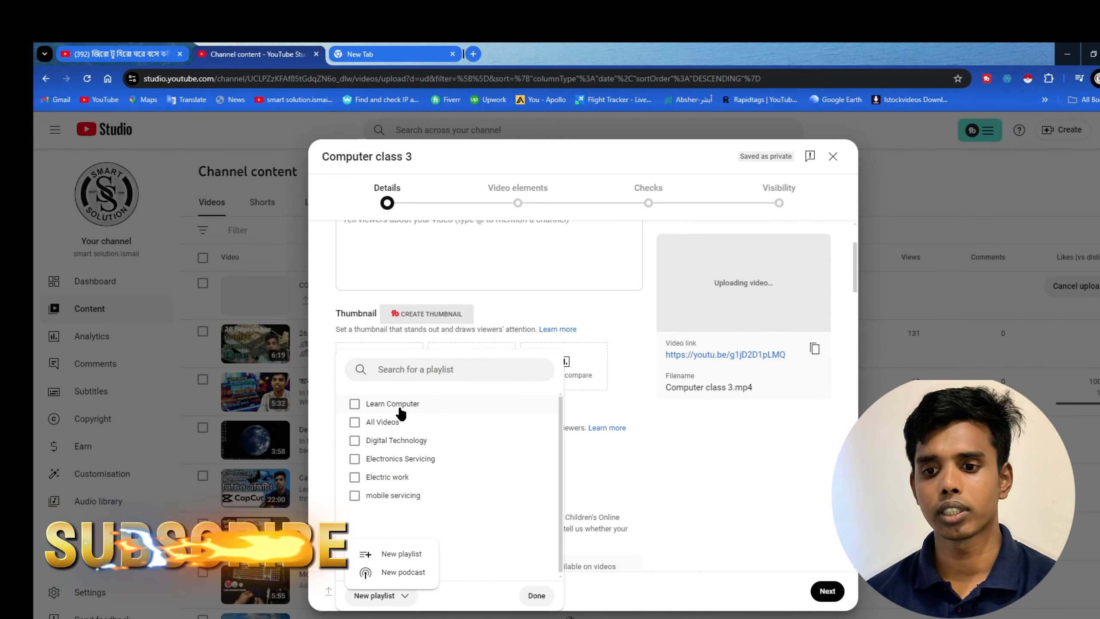
left_click(400, 413)
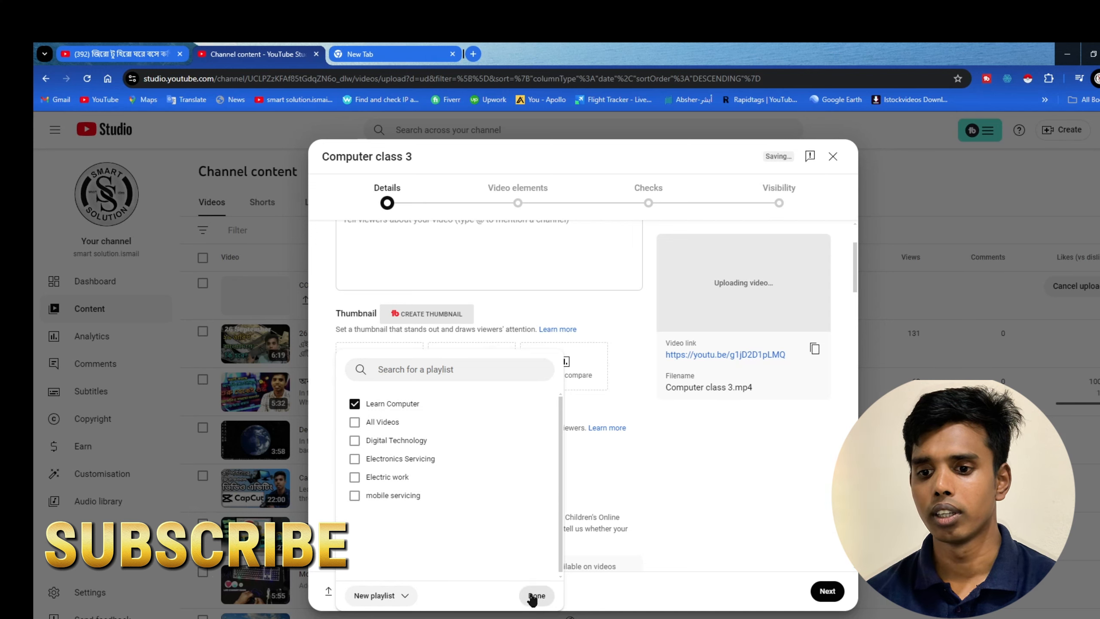
left_click(353, 422)
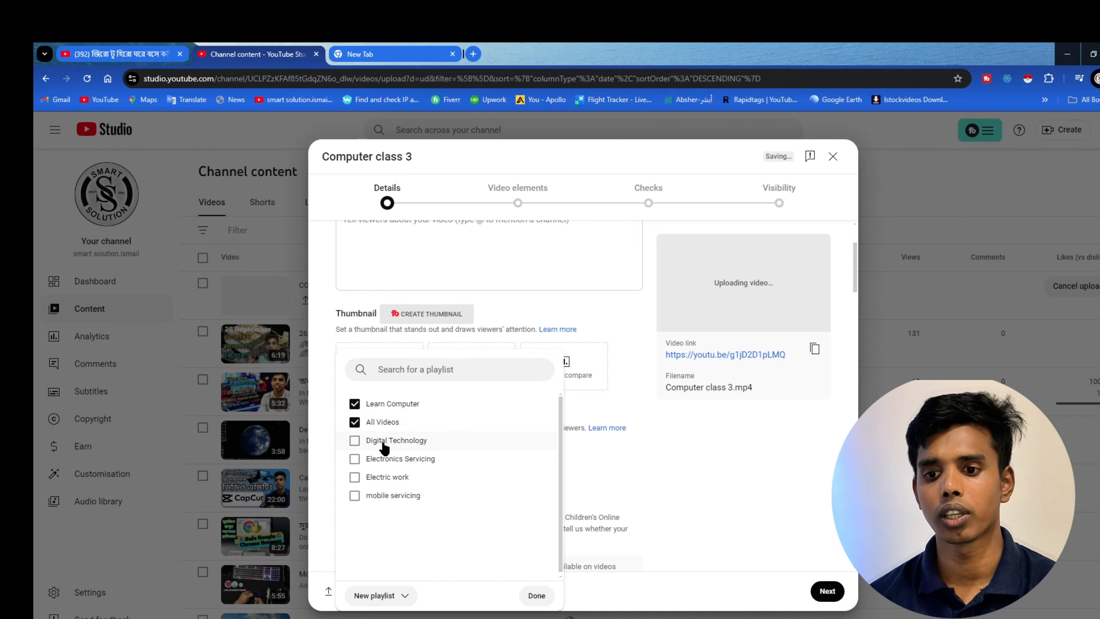
left_click(536, 595)
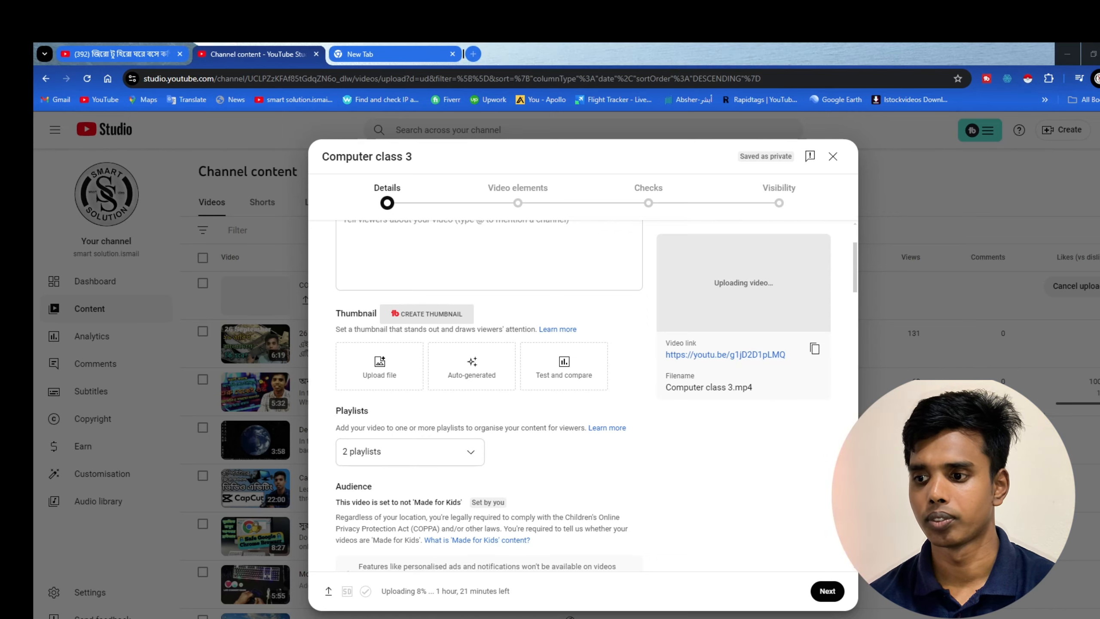
key("alt+Tab")
key("alt+Tab")
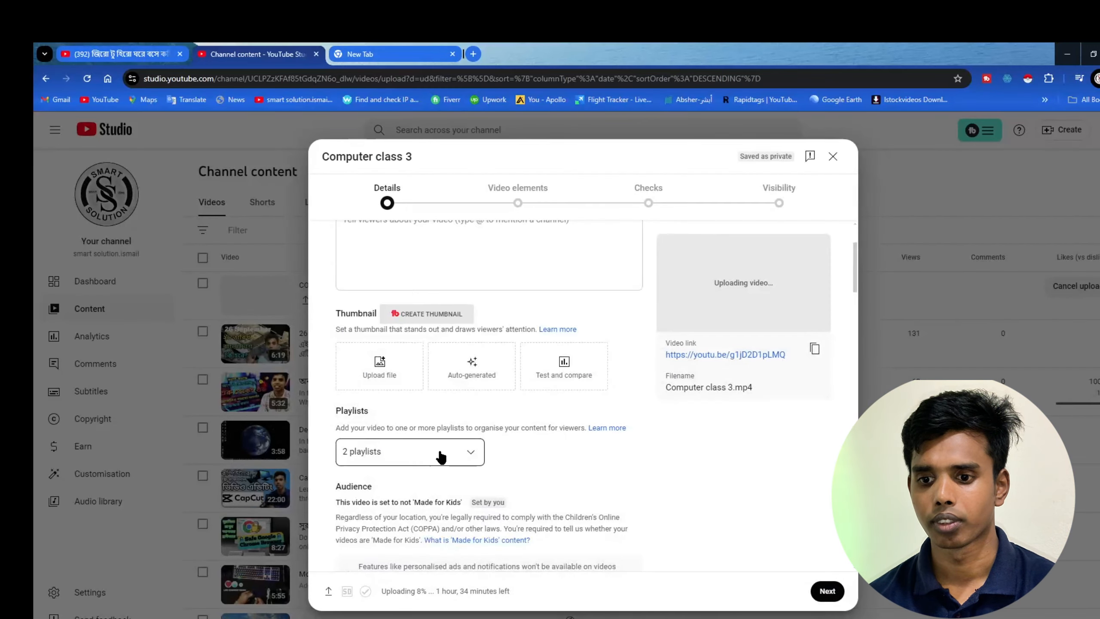
Expand the advanced age restriction options in the video's audience settings
scroll(439, 450, "down", 5)
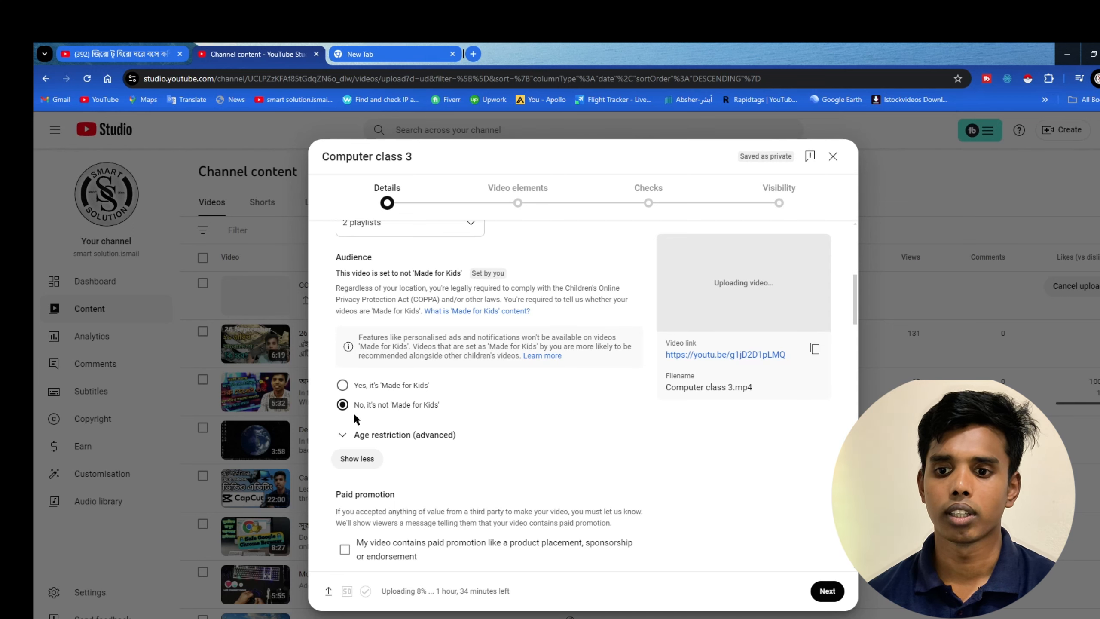
scroll(444, 448, "down", 3)
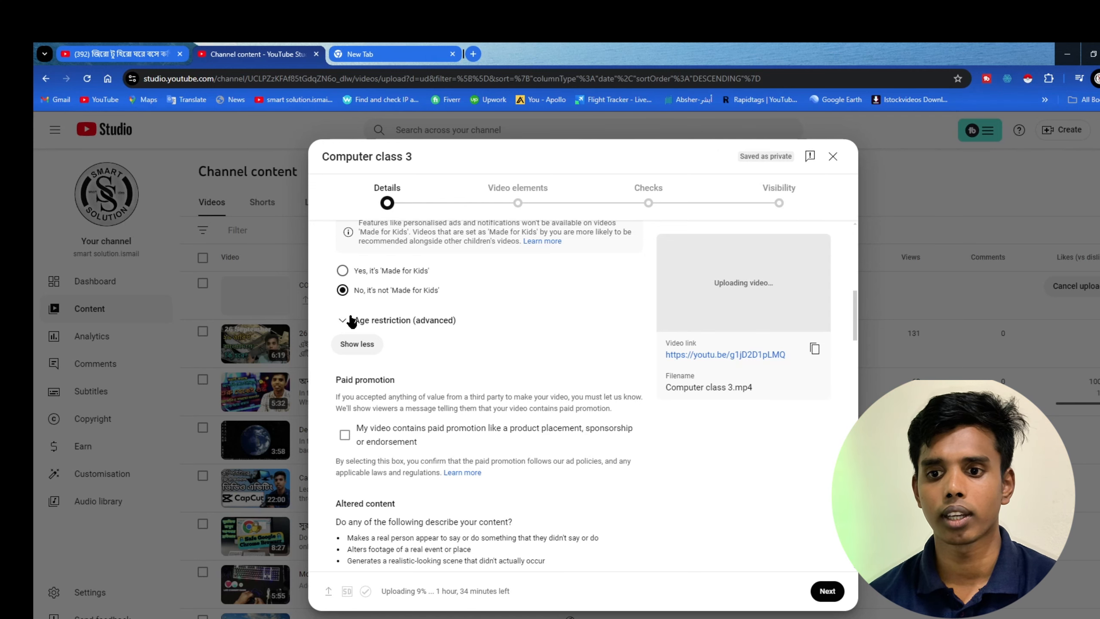
left_click(351, 320)
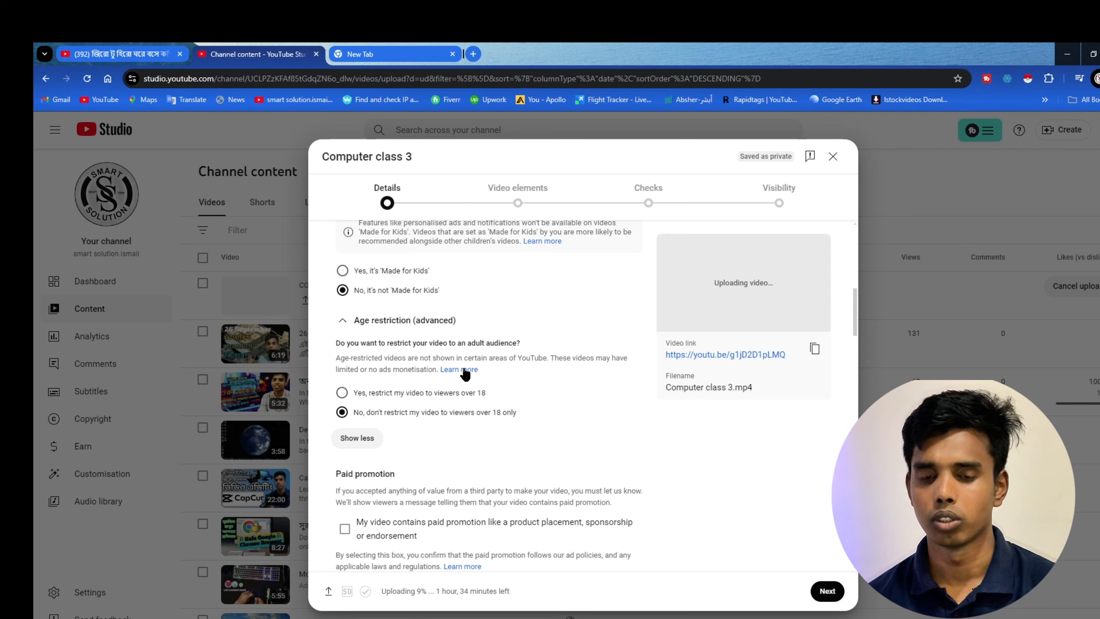
Answer No to the altered content question for the video
scroll(450, 401, "down", 3)
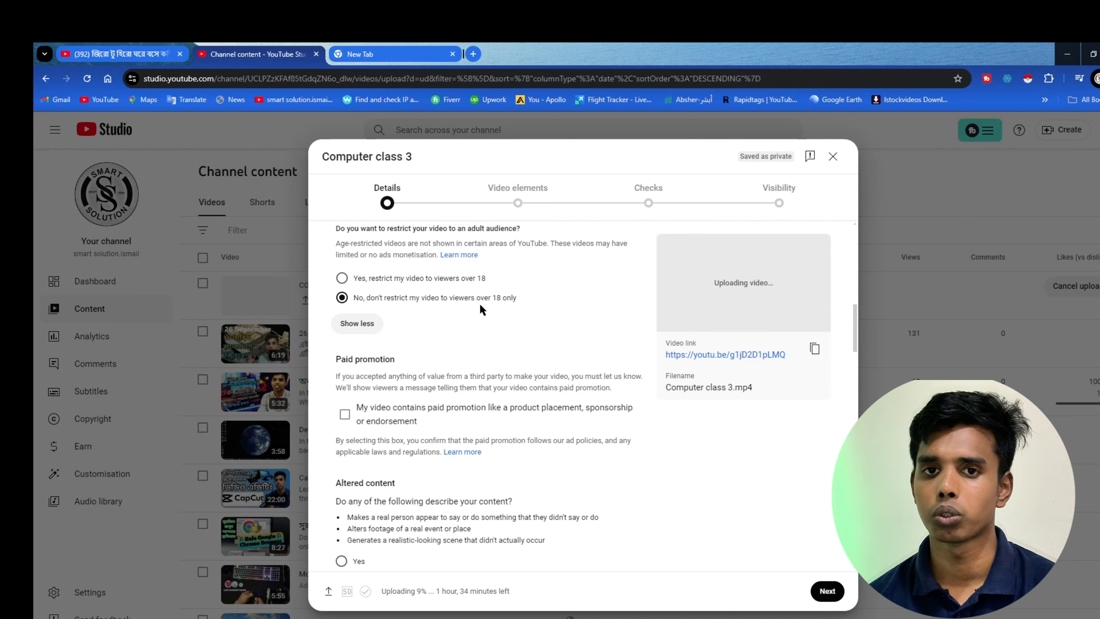
scroll(465, 375, "down", 3)
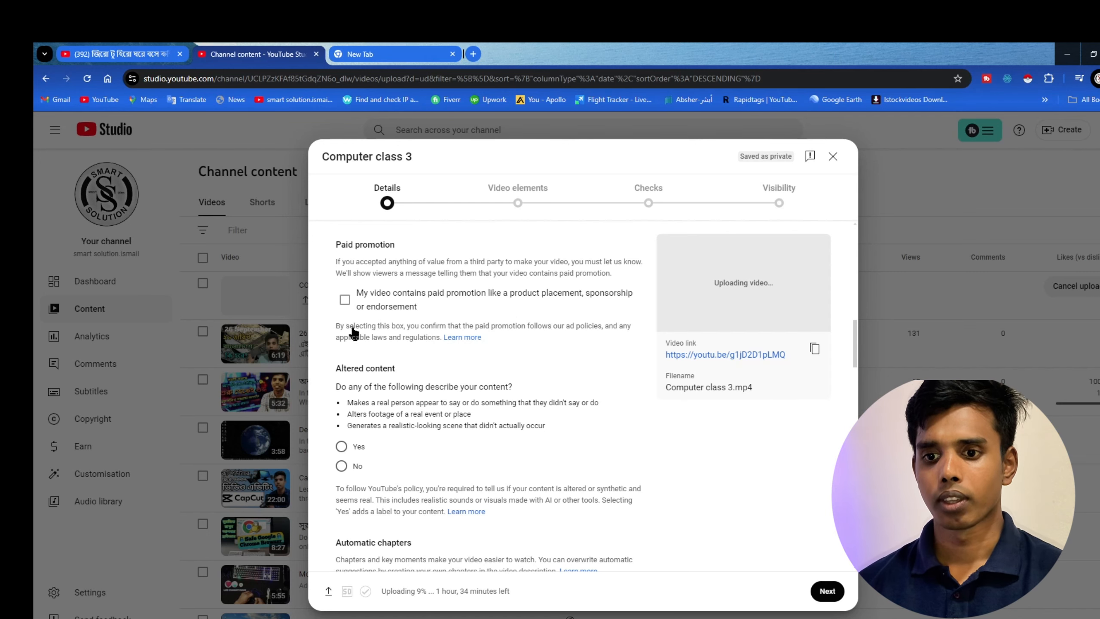
scroll(354, 321, "down", 1)
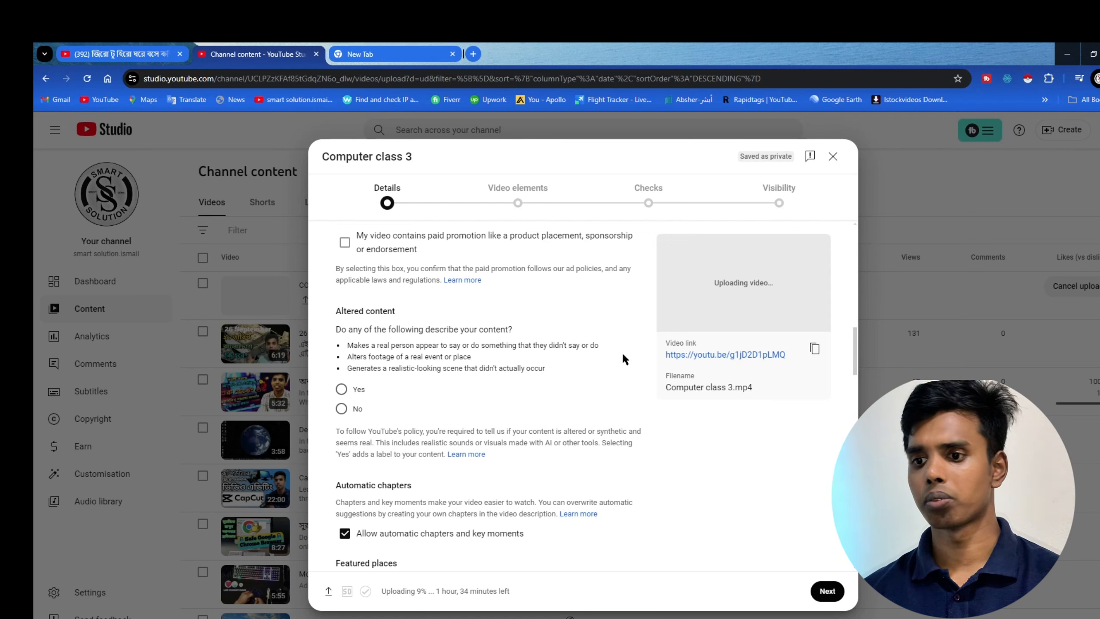
left_click(341, 409)
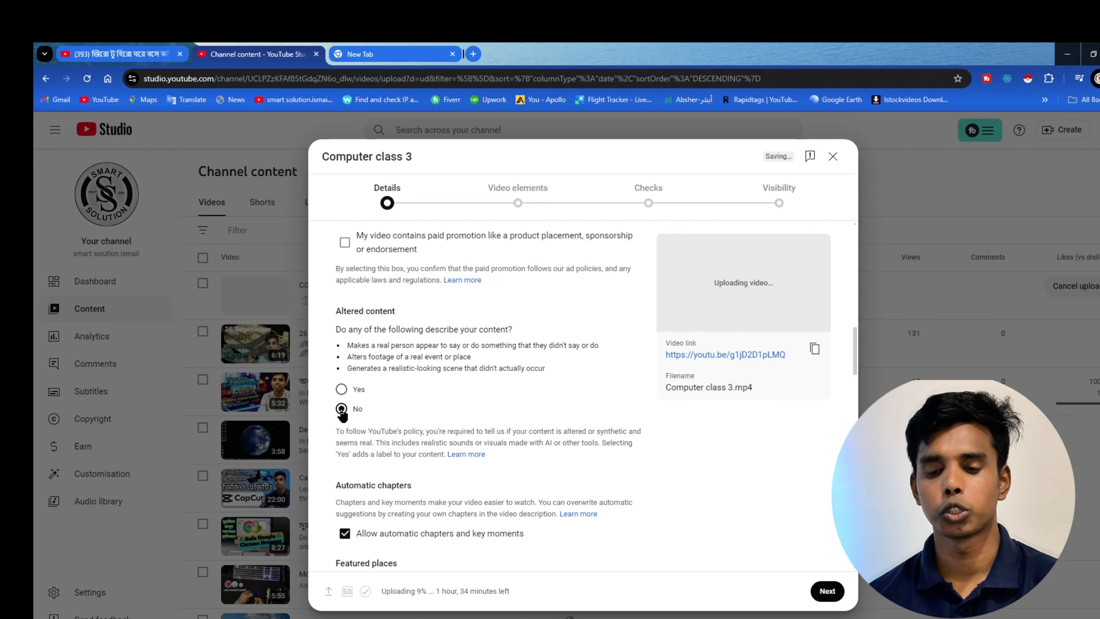
scroll(342, 412, "down", 3)
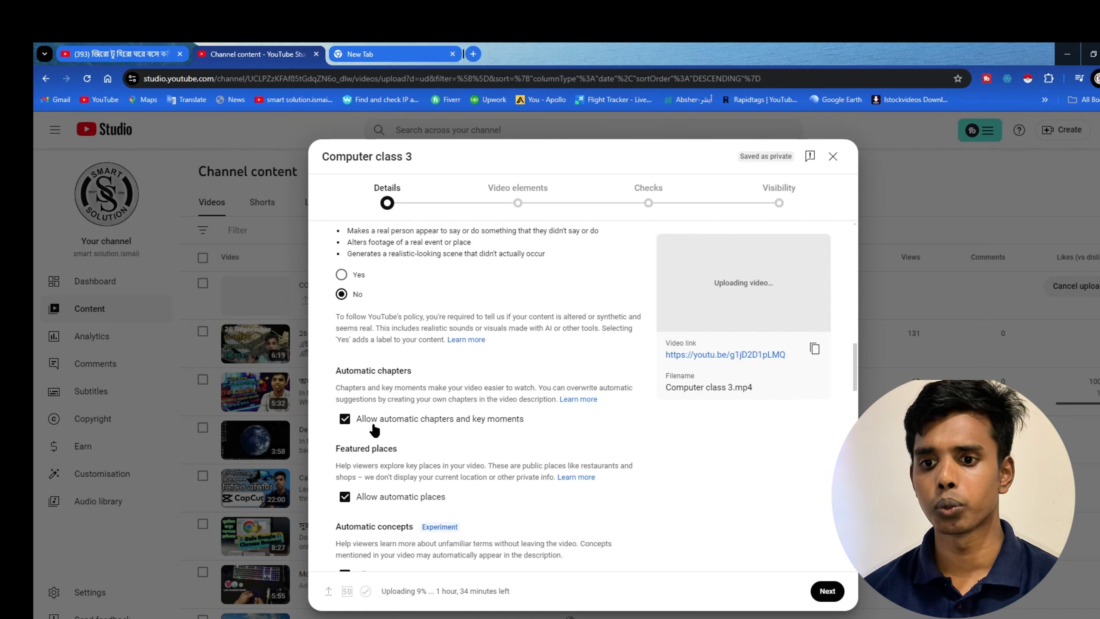
Examine the automatic chapters, featured places, automatic concepts and tags settings in the video details
scroll(375, 416, "down", 3)
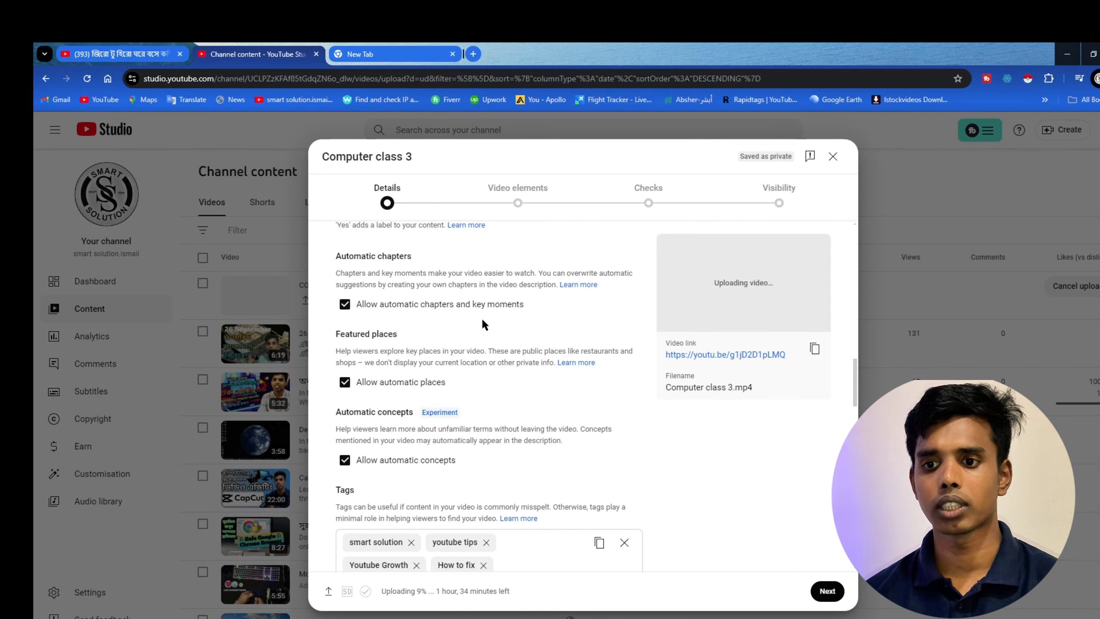
scroll(383, 360, "down", 1)
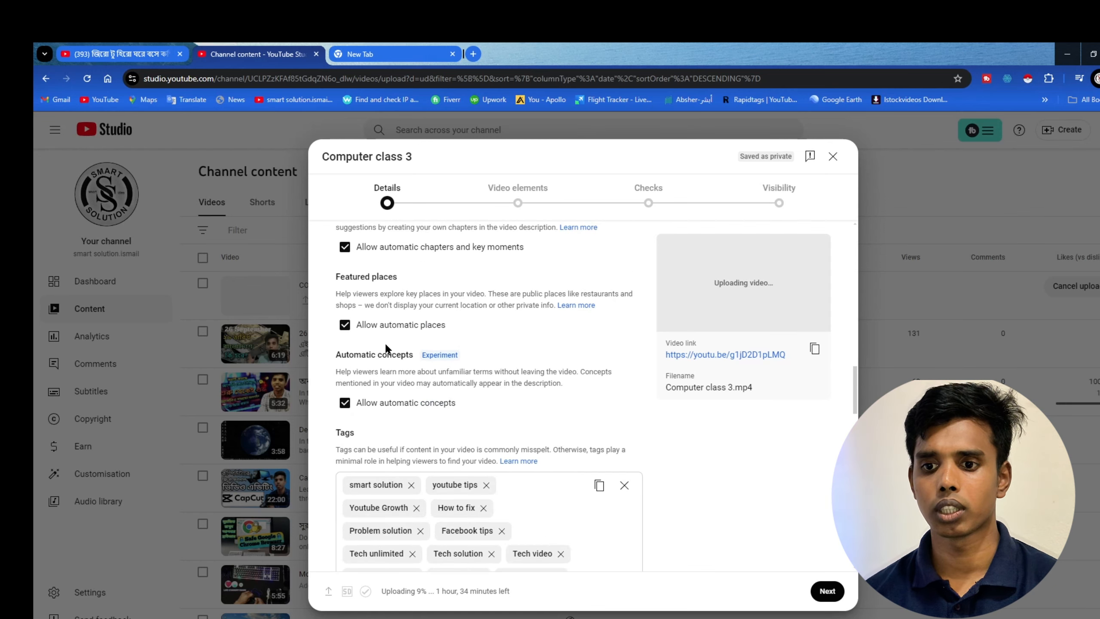
scroll(376, 340, "down", 1)
scroll(366, 339, "down", 1)
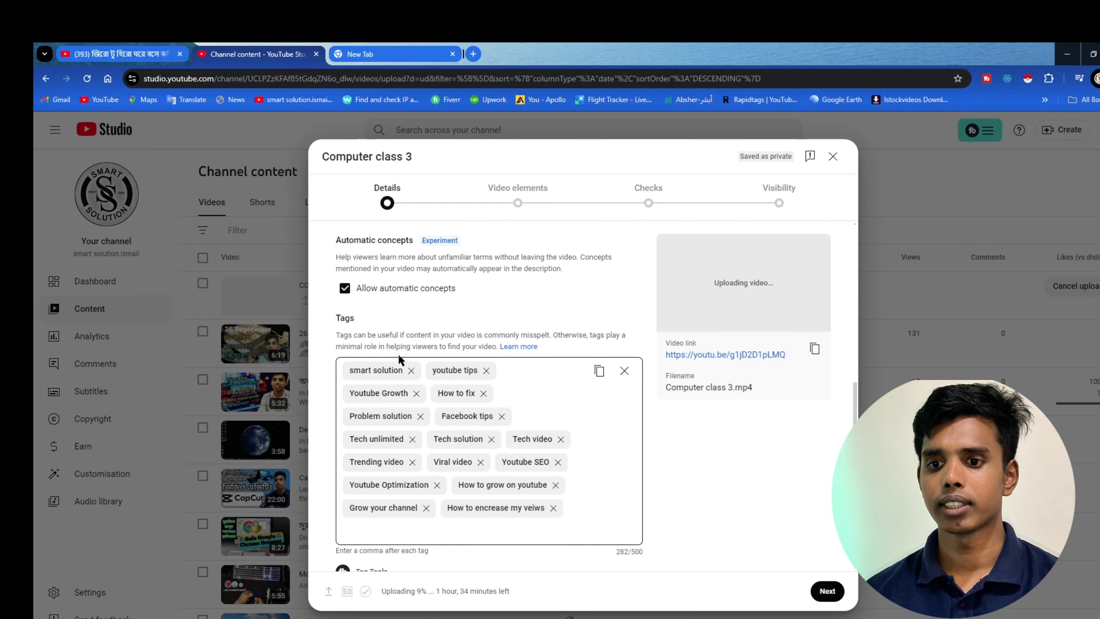
scroll(391, 474, "down", 1)
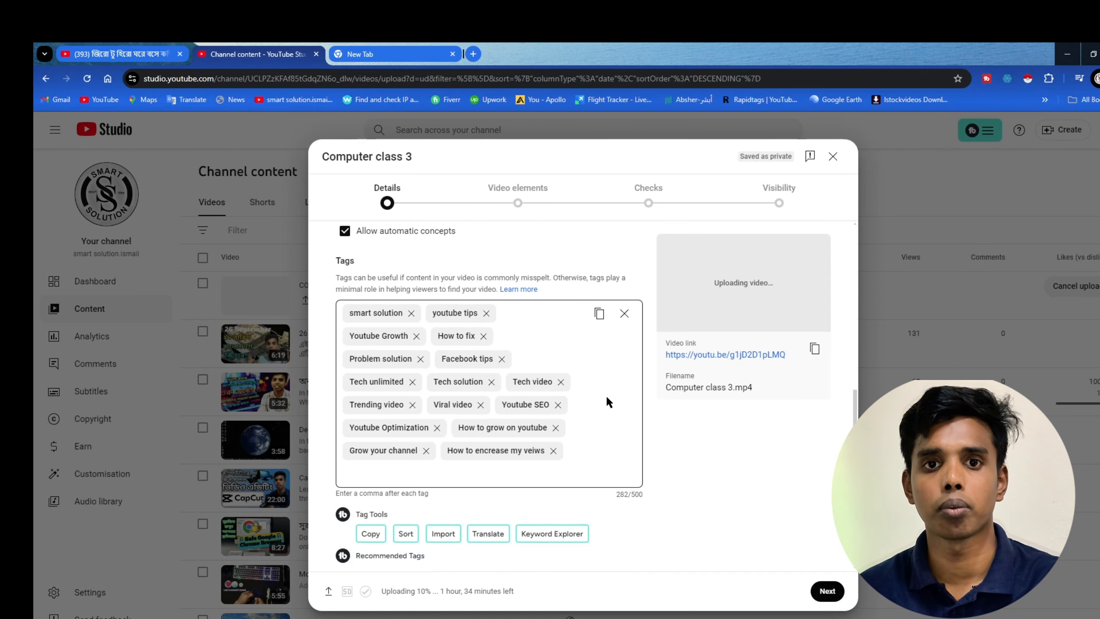
Open the Rapidtags YouTube tag generator in a new browser tab and bring its title field into view
left_click(474, 55)
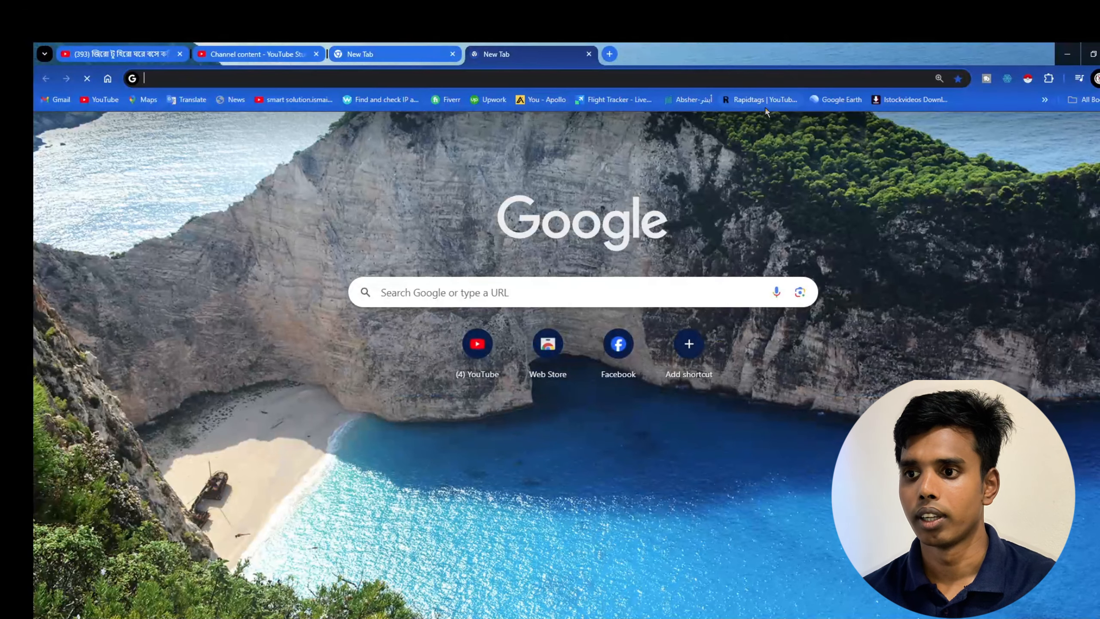
left_click(749, 101)
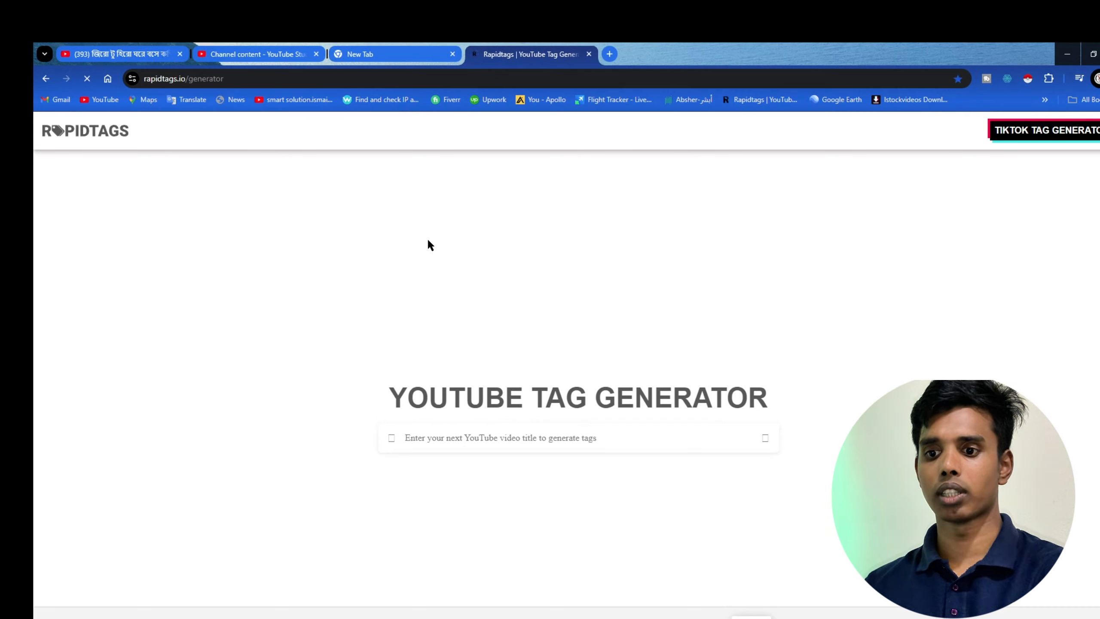
scroll(410, 431, "down", 1)
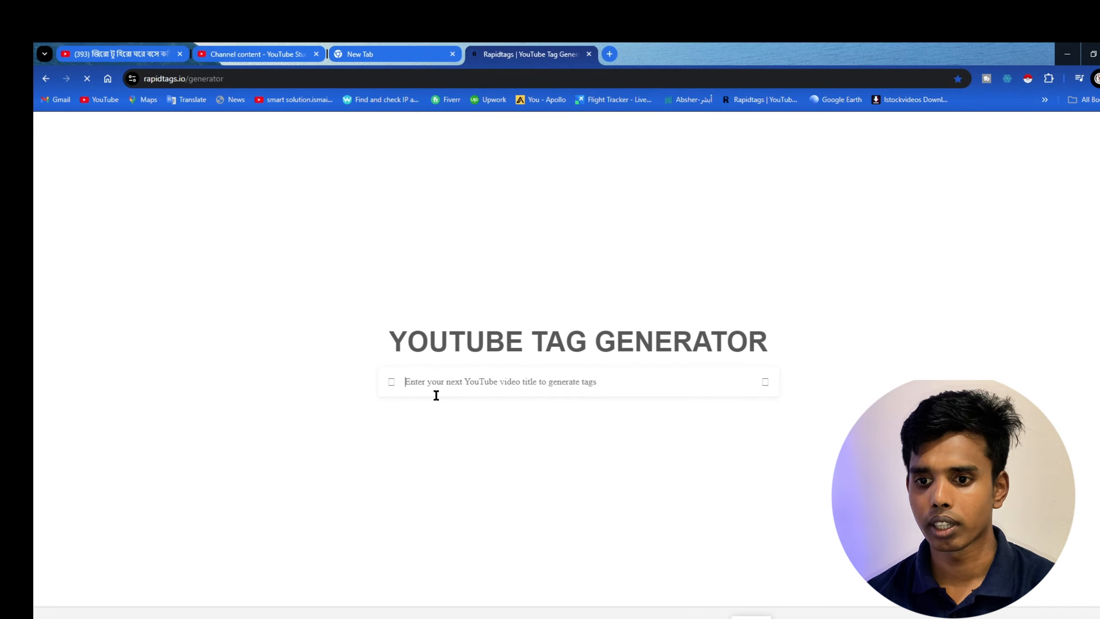
left_click(456, 385)
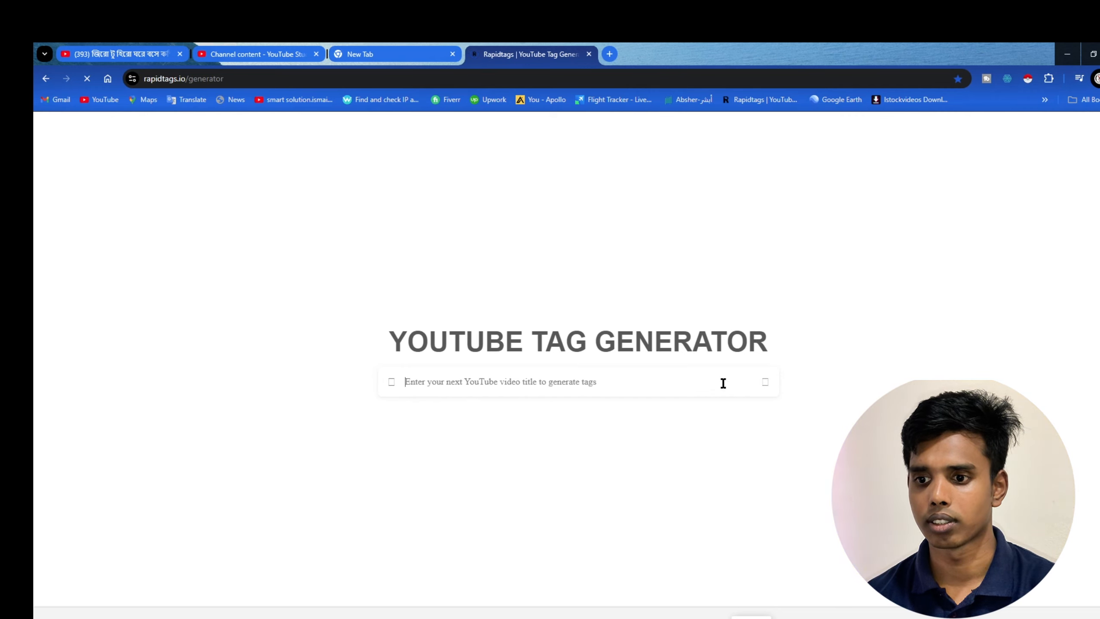
left_click(515, 380)
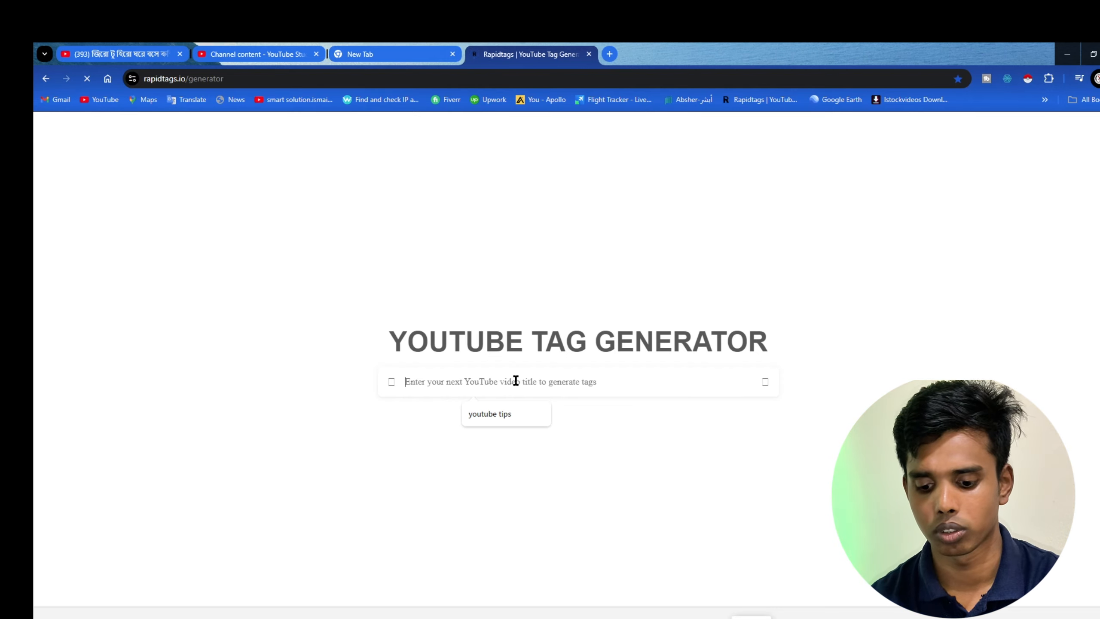
type("co")
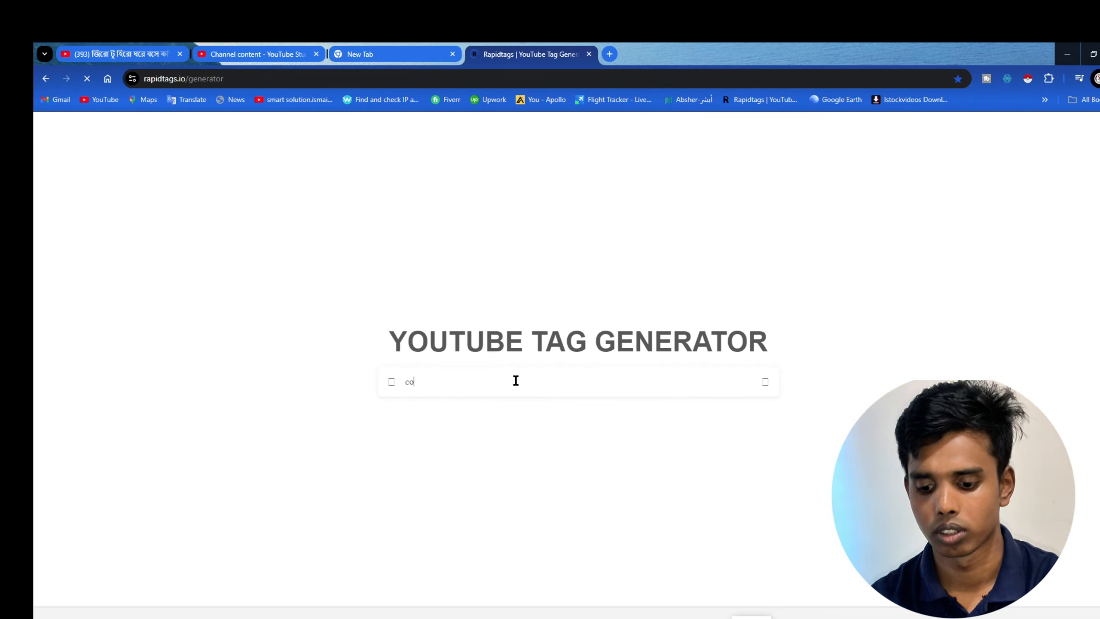
type("iol winding")
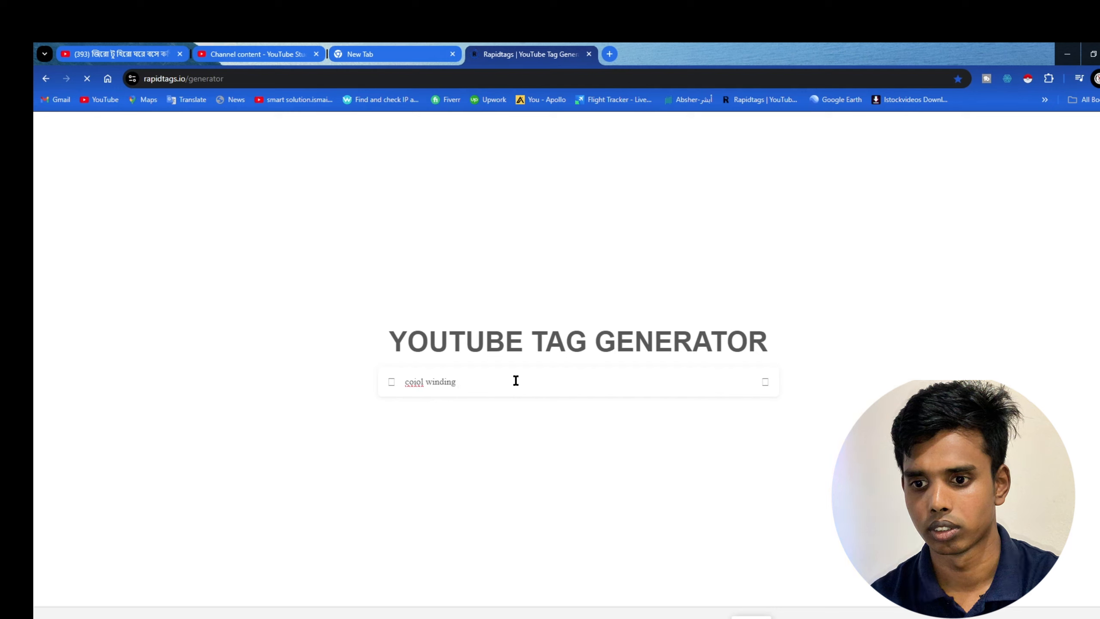
key("BackSpace")
key("BackSpace")
key("BackSpace")
key("BackSpace")
key("BackSpace")
key("BackSpace")
key("BackSpace")
key("BackSpace")
key("BackSpace")
key("BackSpace")
key("BackSpace")
key("BackSpace")
key("BackSpace")
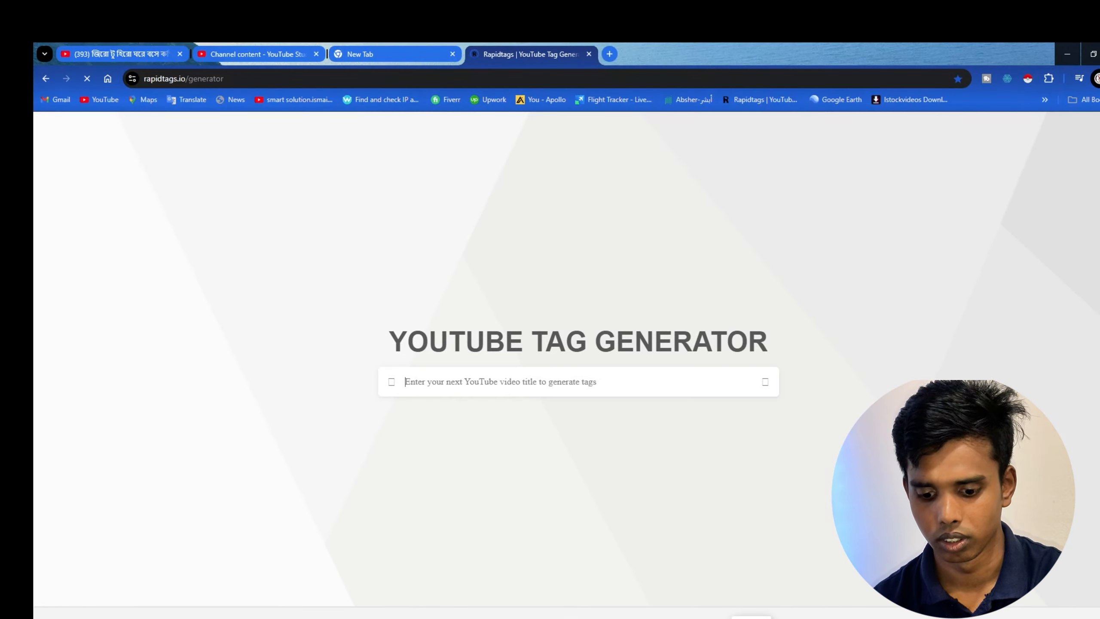
Enter "ceiling fan coil windi" as the video title in the YouTube tag generator
type("ceiling")
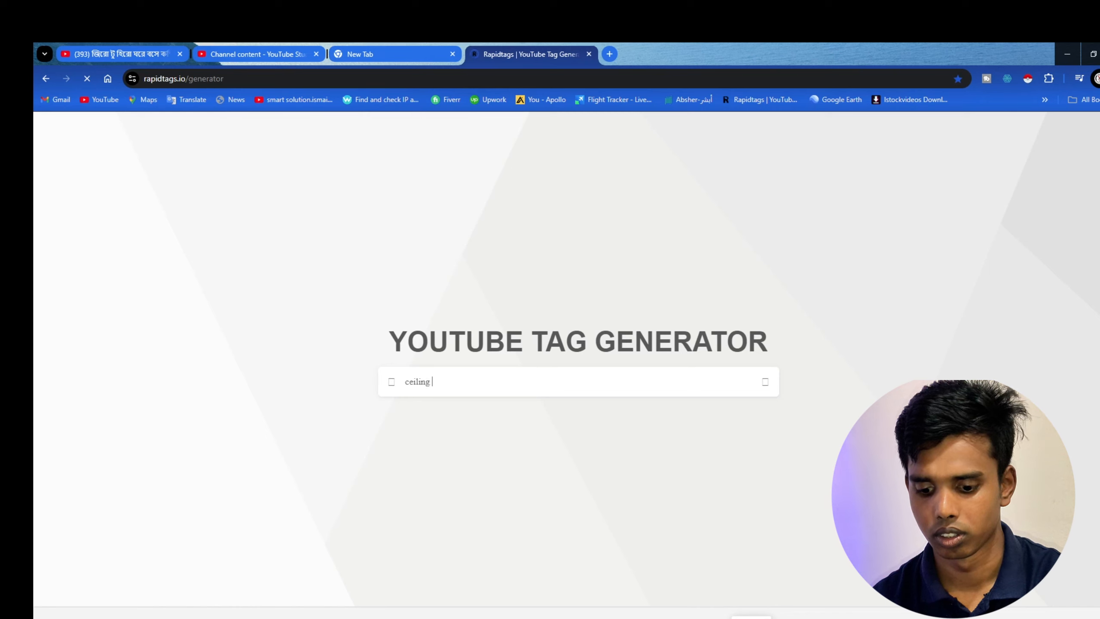
type(" fan coil")
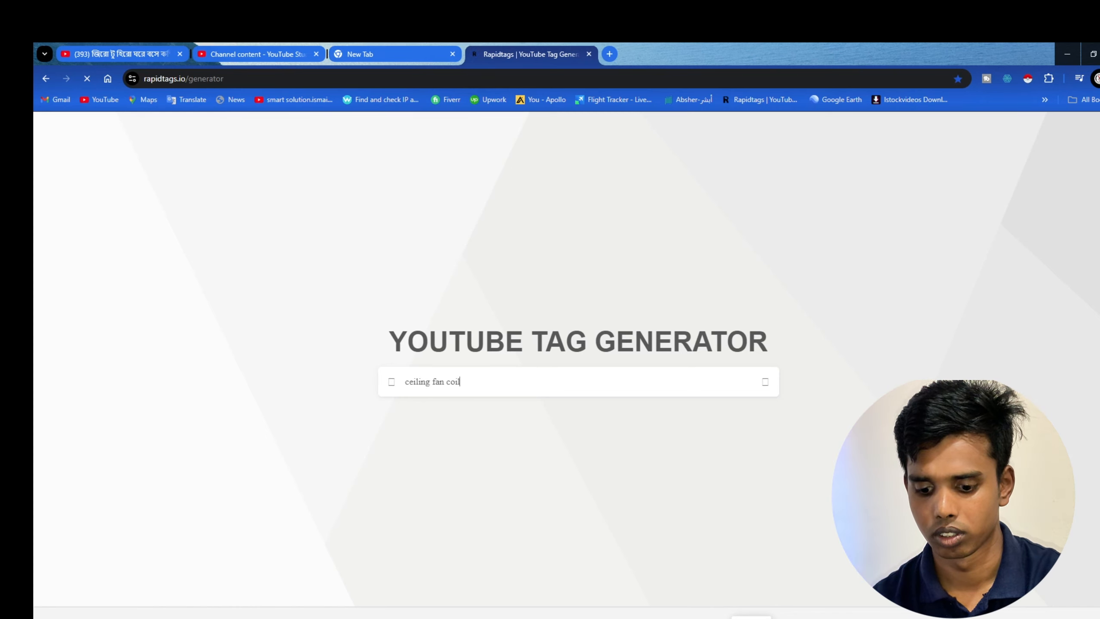
type(" windi")
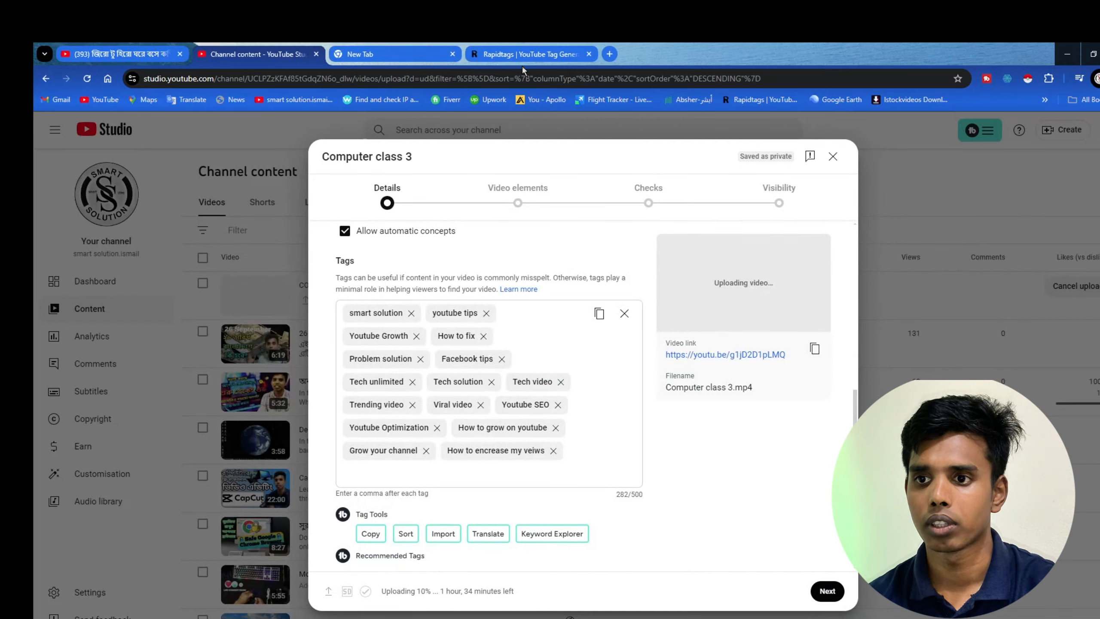
Review the tags generated for "youtube tips" in Rapidtags, and return to the video details in YouTube Studio
left_click(529, 56)
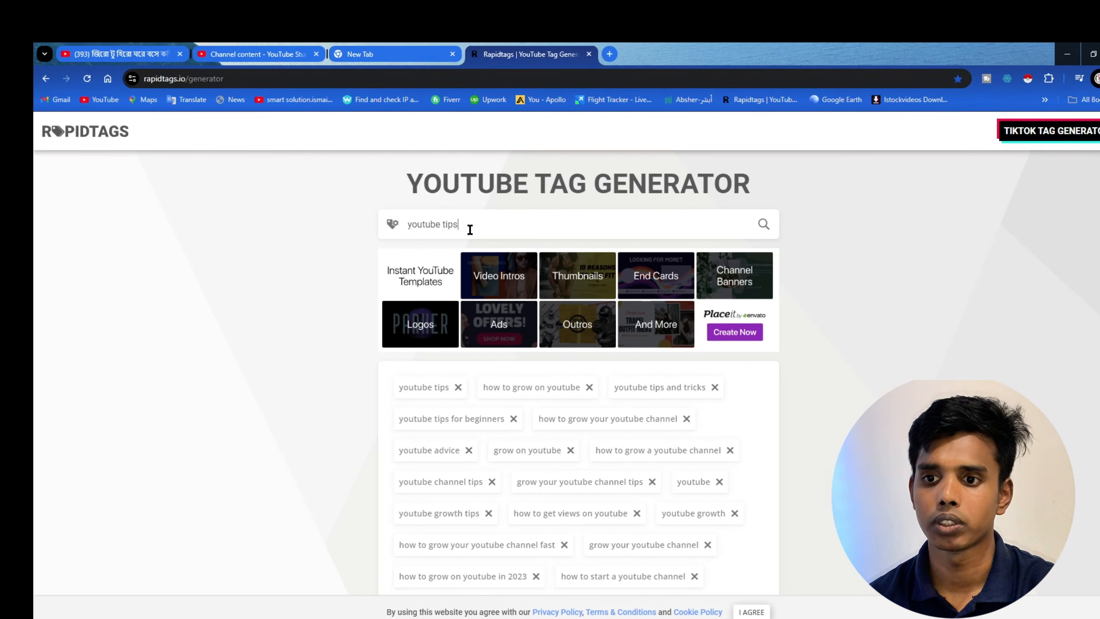
left_click_drag(470, 227, 406, 225)
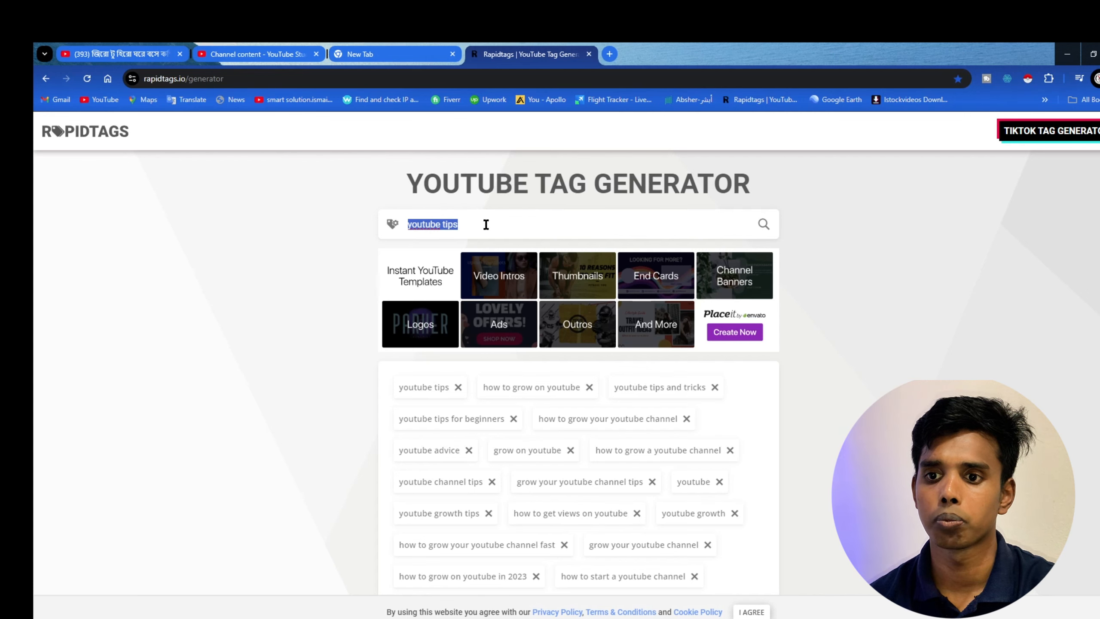
scroll(534, 433, "down", 1)
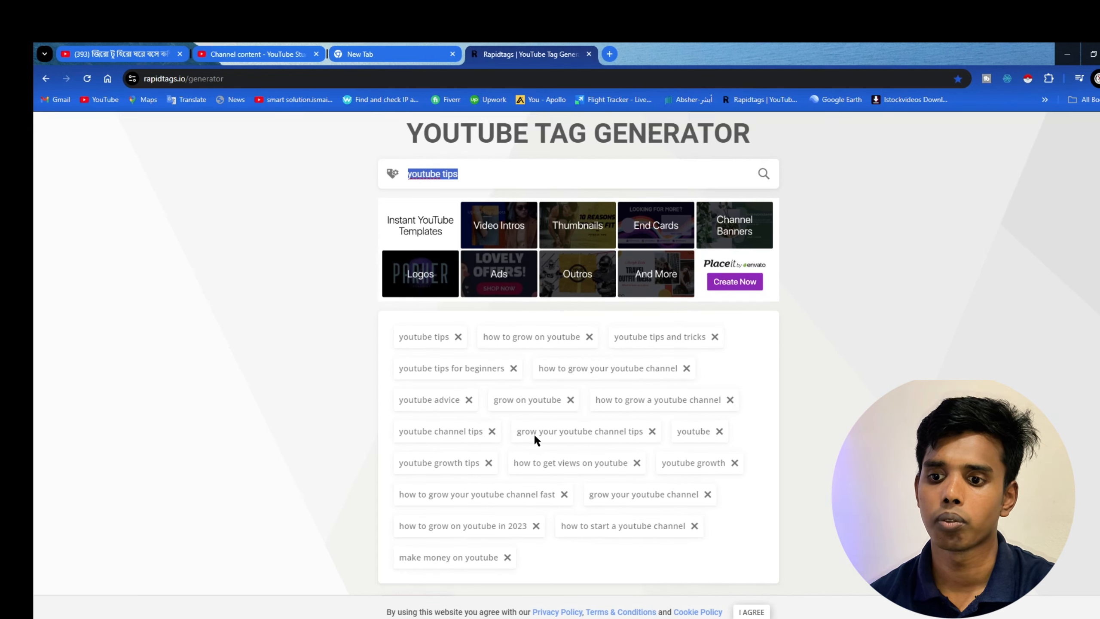
left_click(251, 53)
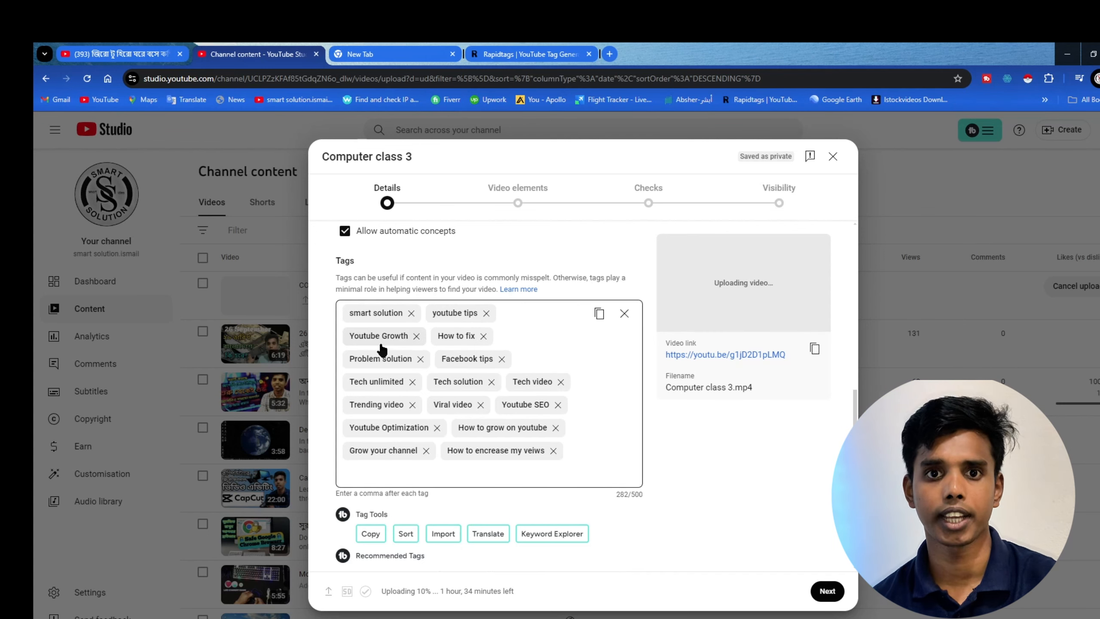
Examine the video language, caption certification and recording date options in the video details
scroll(402, 349, "down", 6)
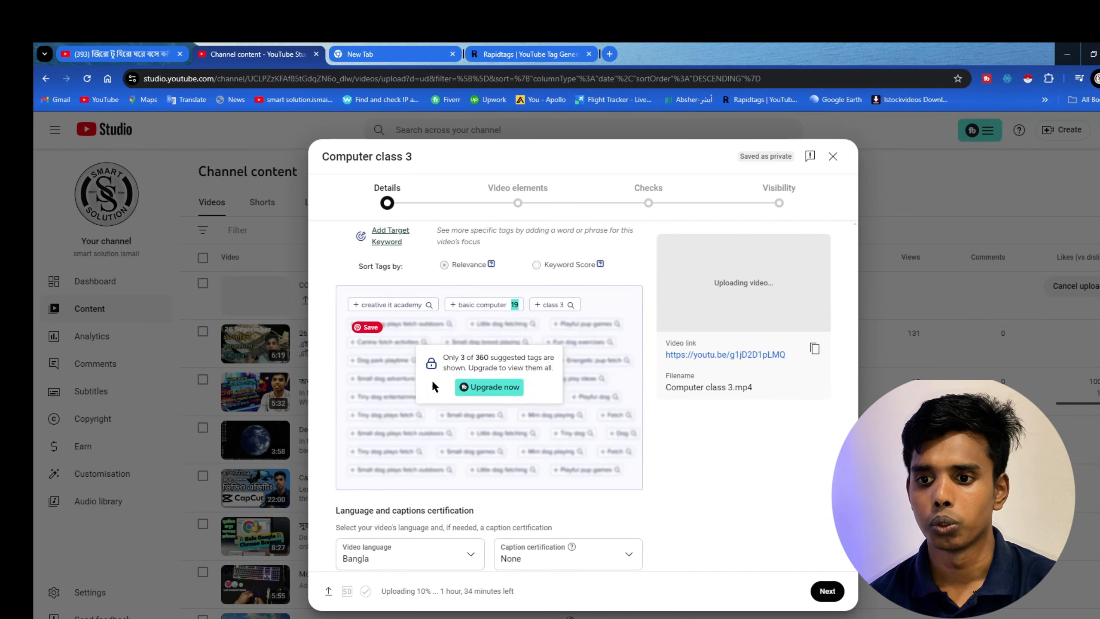
scroll(468, 353, "down", 5)
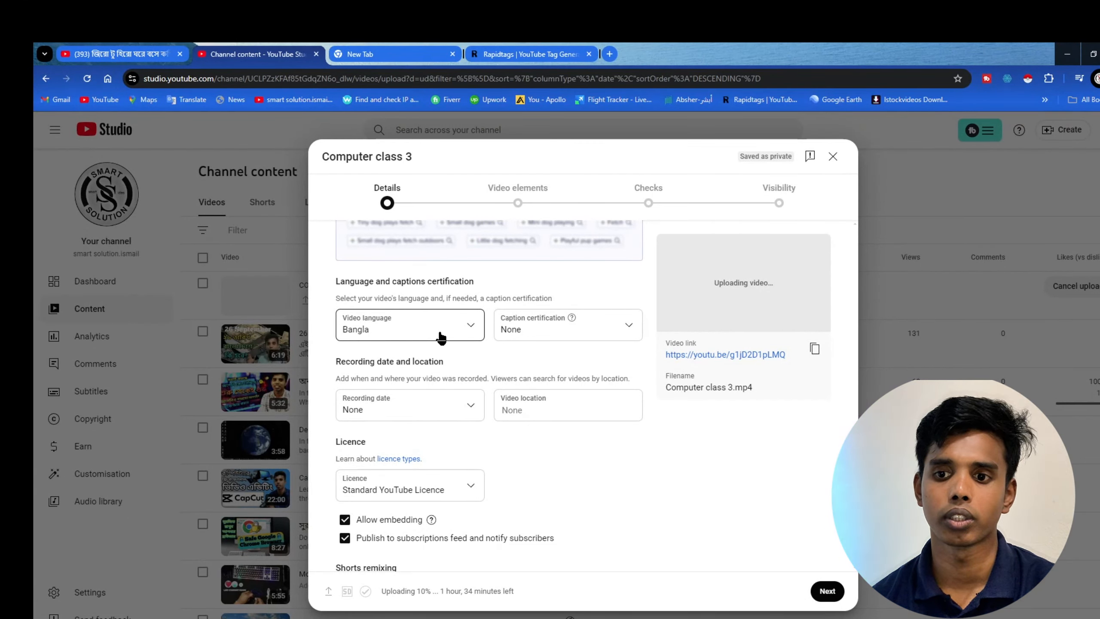
left_click(478, 327)
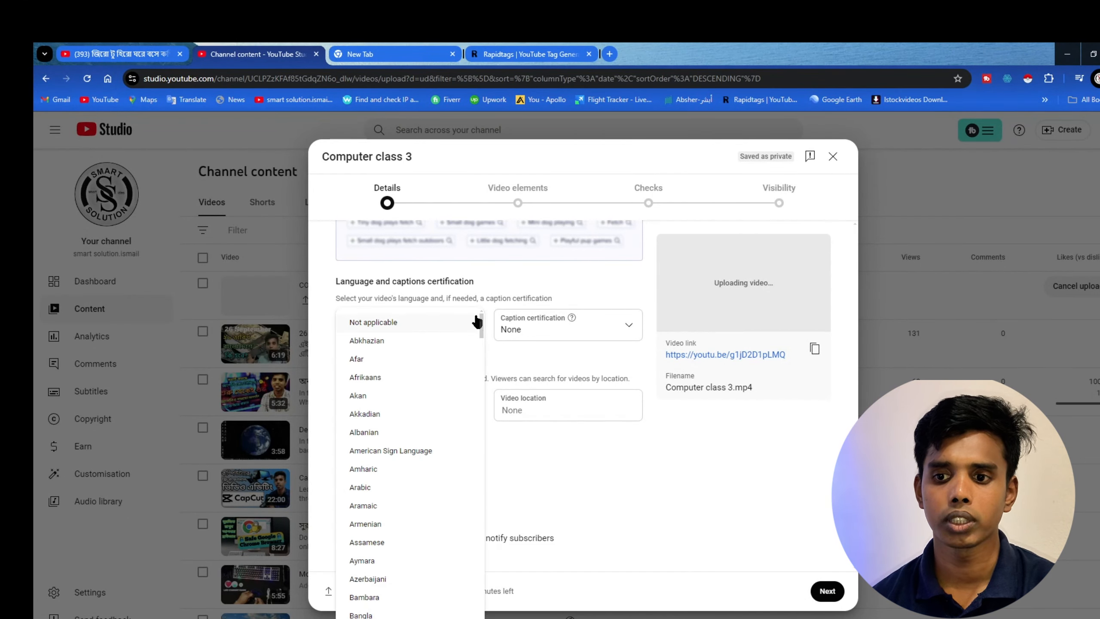
left_click(499, 358)
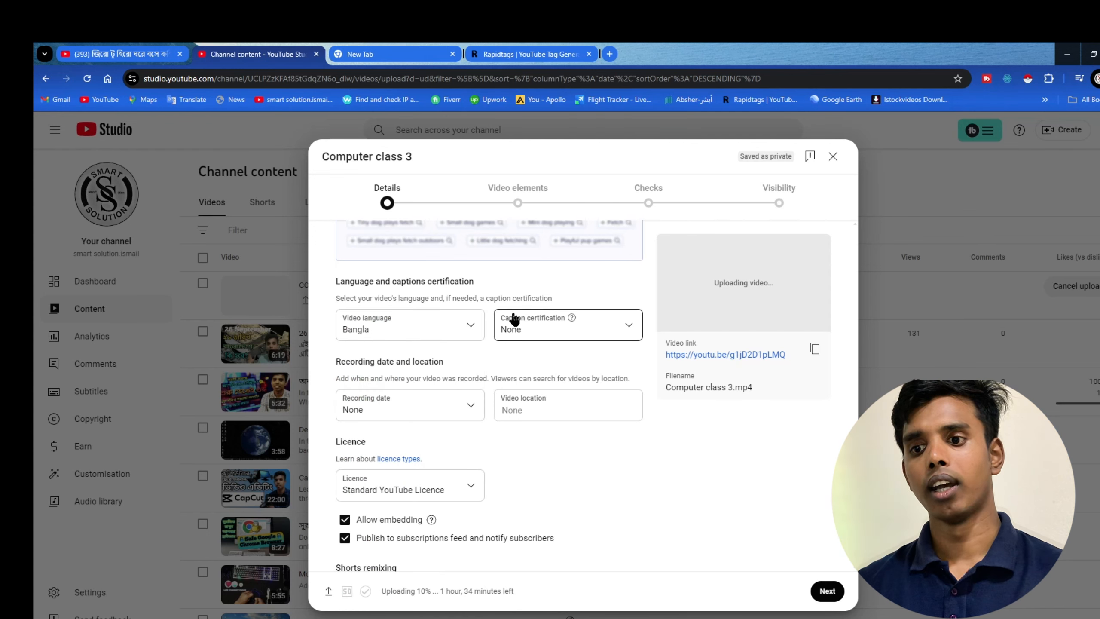
left_click(630, 329)
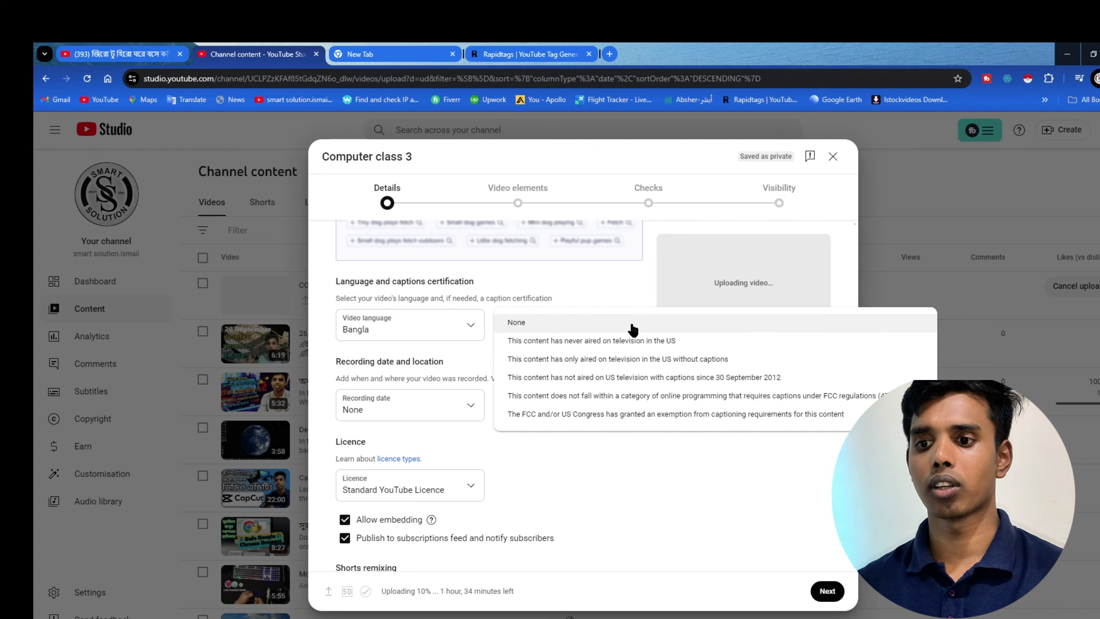
left_click(629, 321)
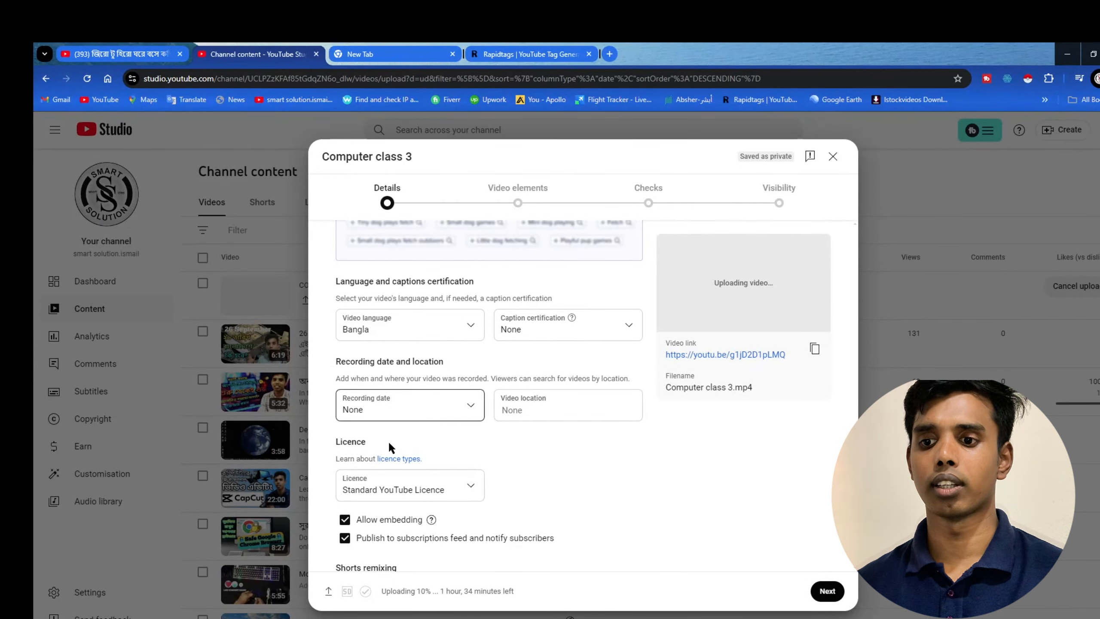
left_click(470, 407)
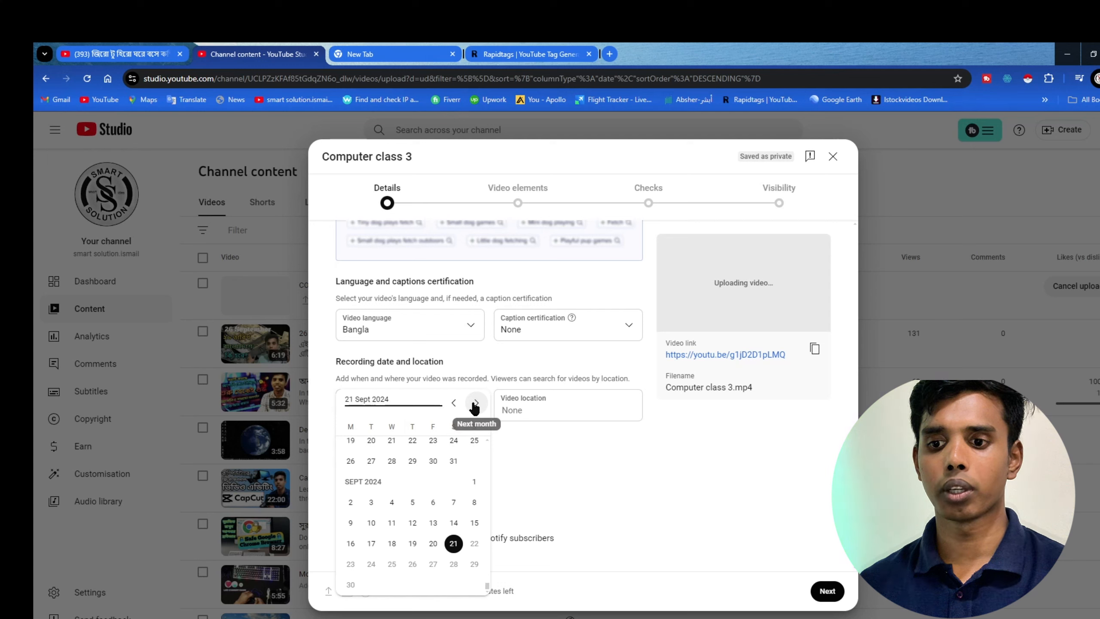
left_click(570, 492)
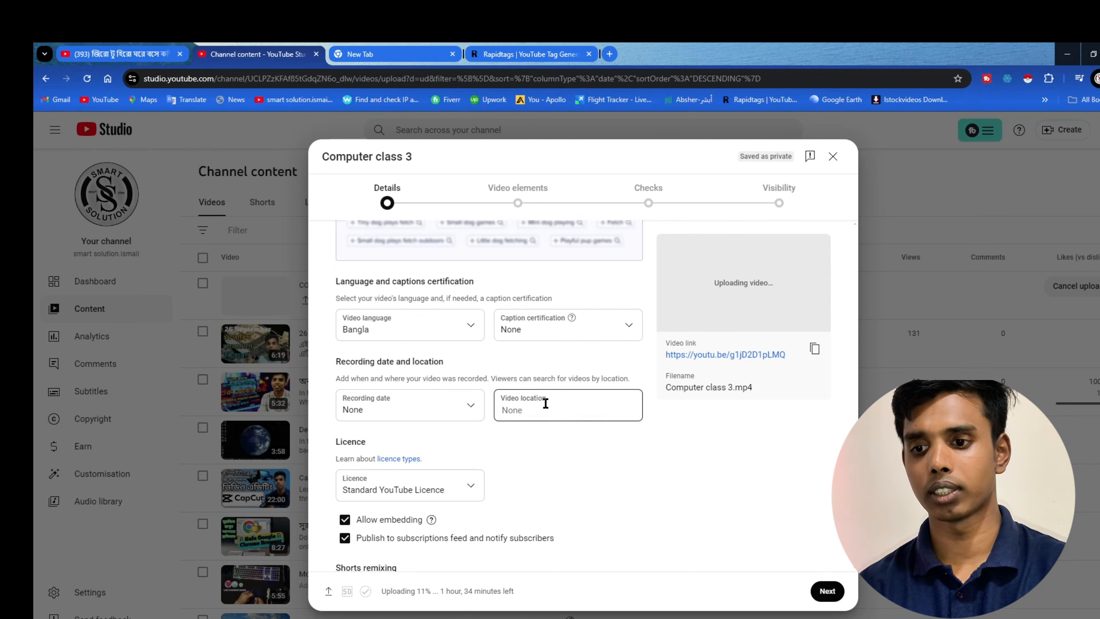
Set the video location to Bangladesh
left_click(572, 405)
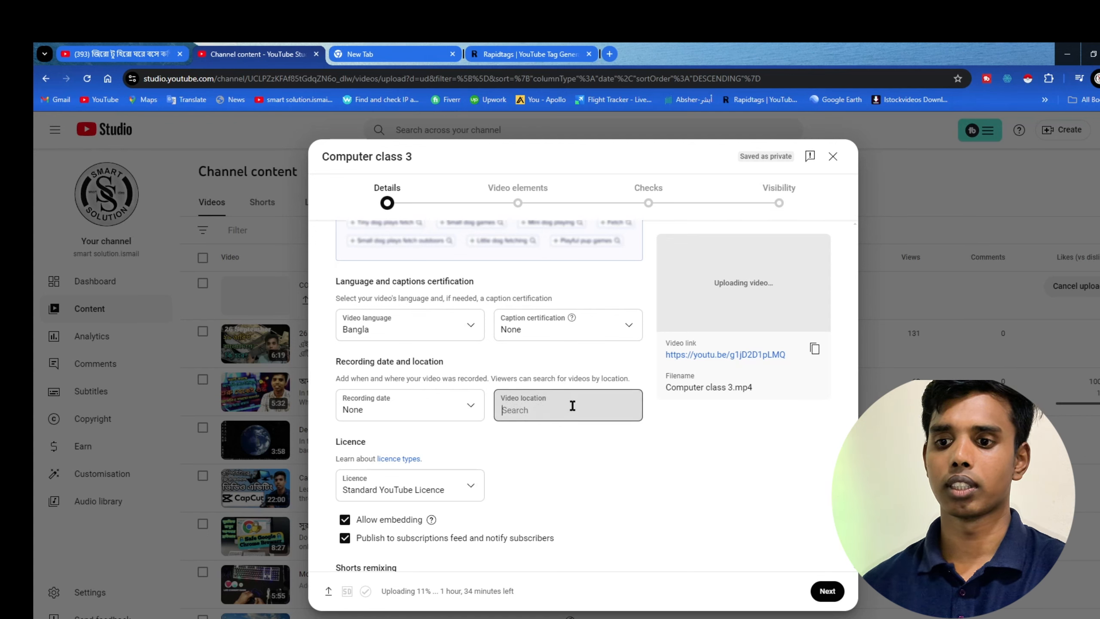
type("bangl")
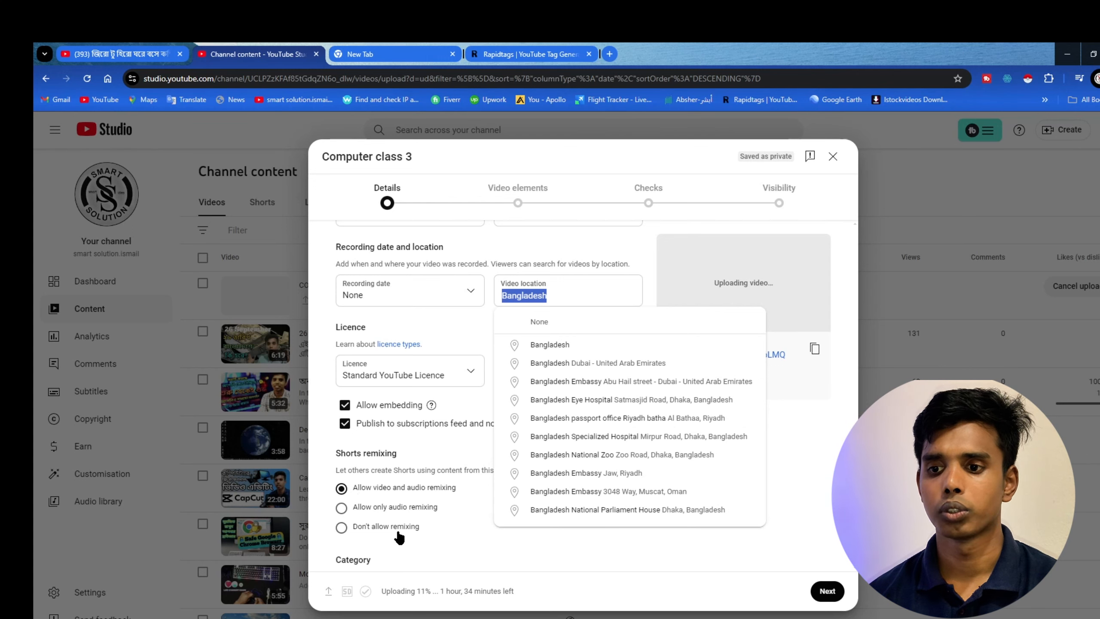
left_click(535, 346)
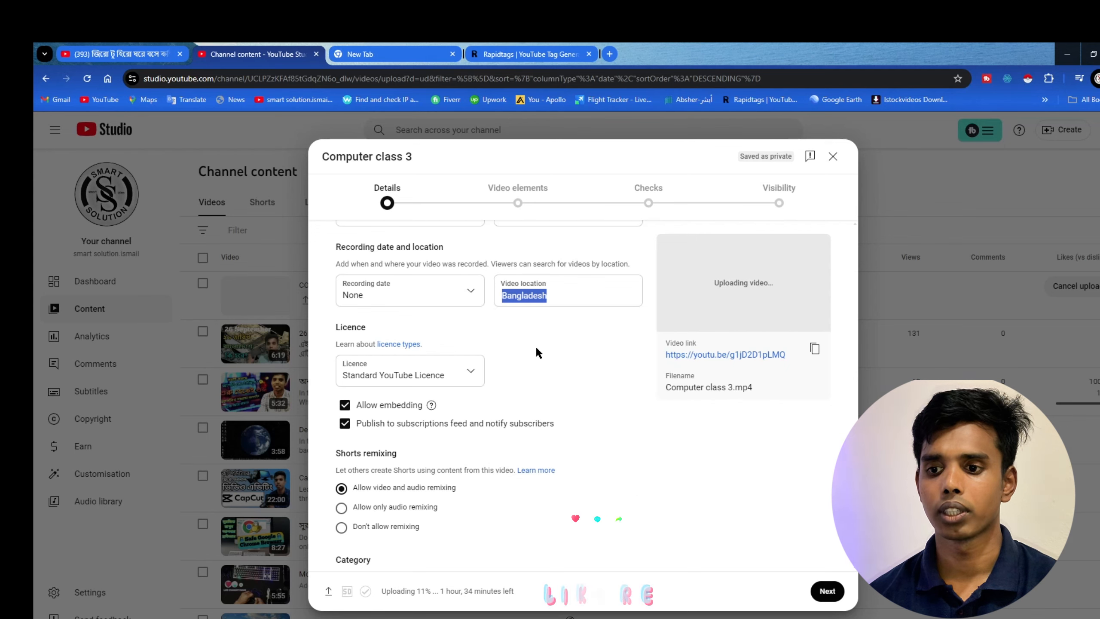
Disallow Shorts remixing of the video and choose Science and technology as its category
left_click(342, 527)
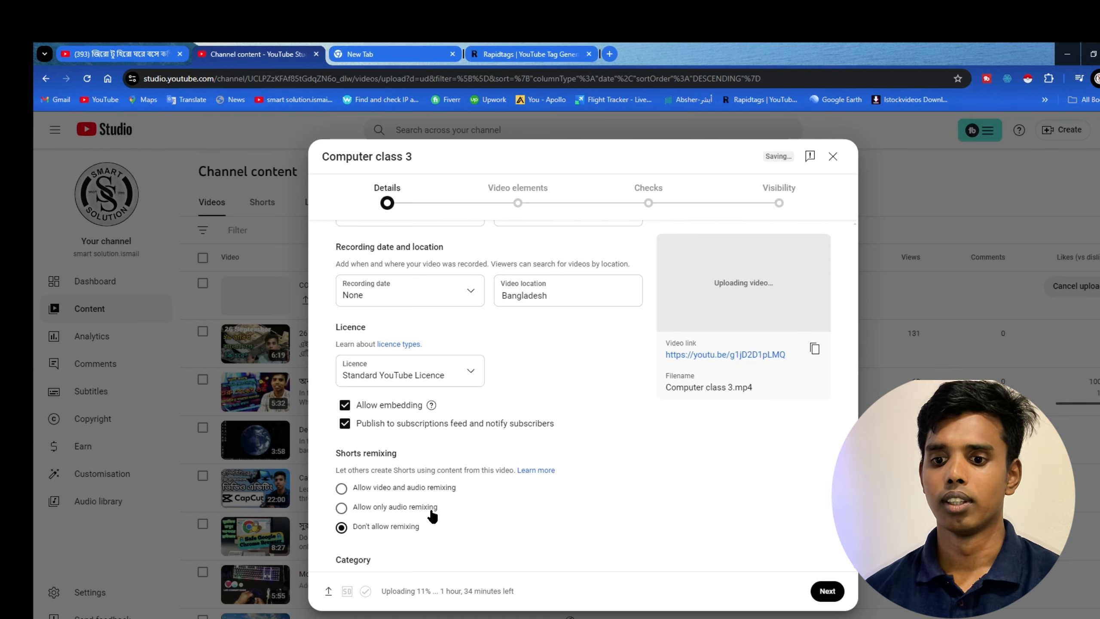
scroll(412, 459, "down", 4)
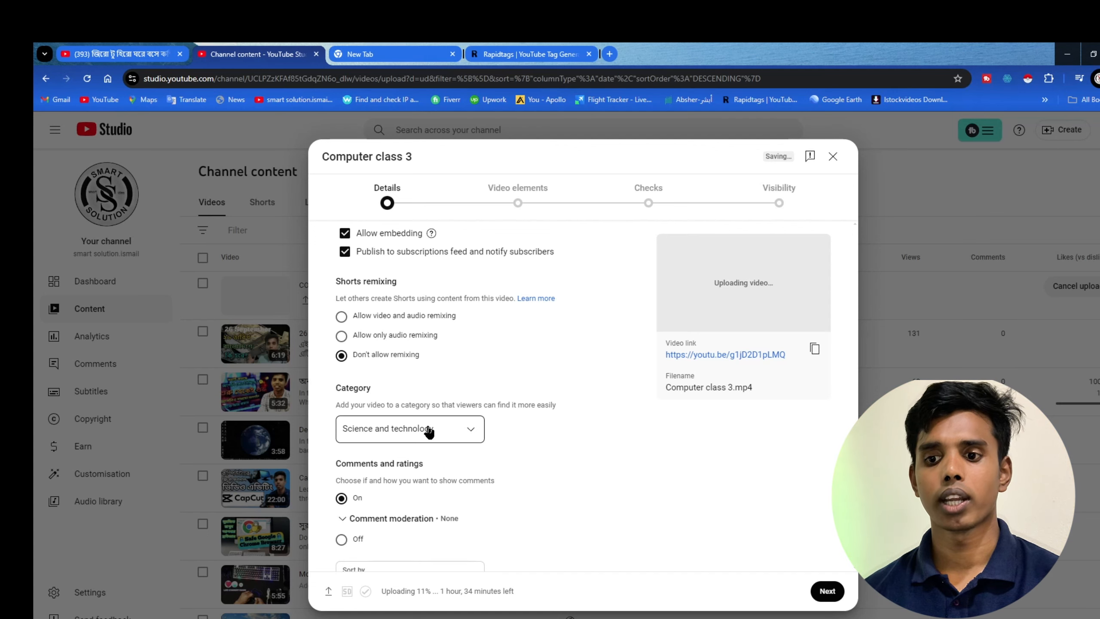
left_click(472, 429)
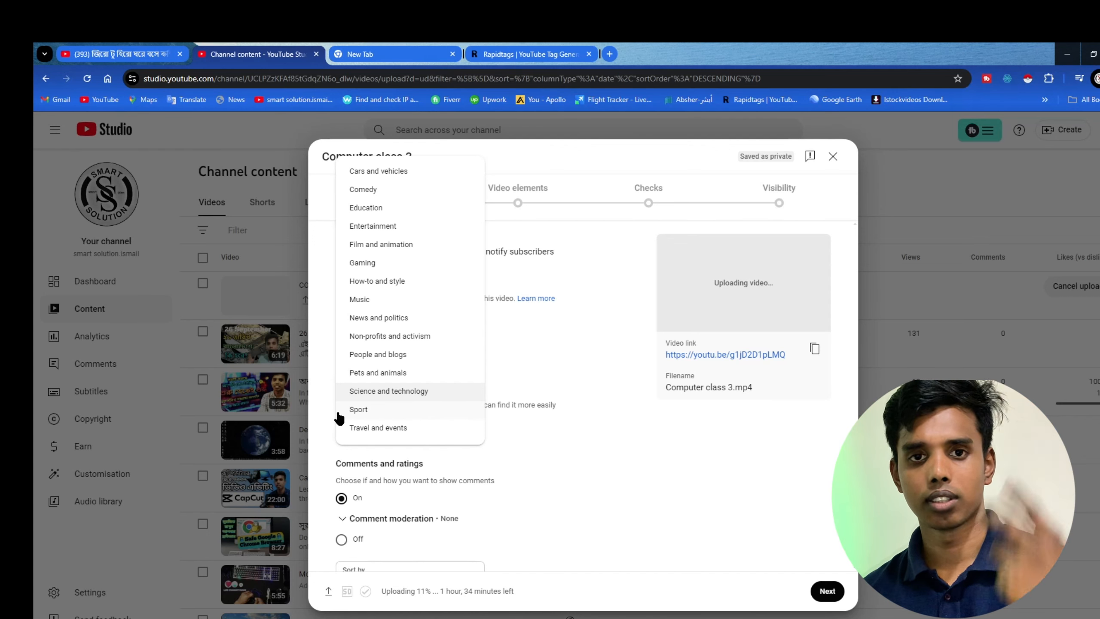
left_click(409, 391)
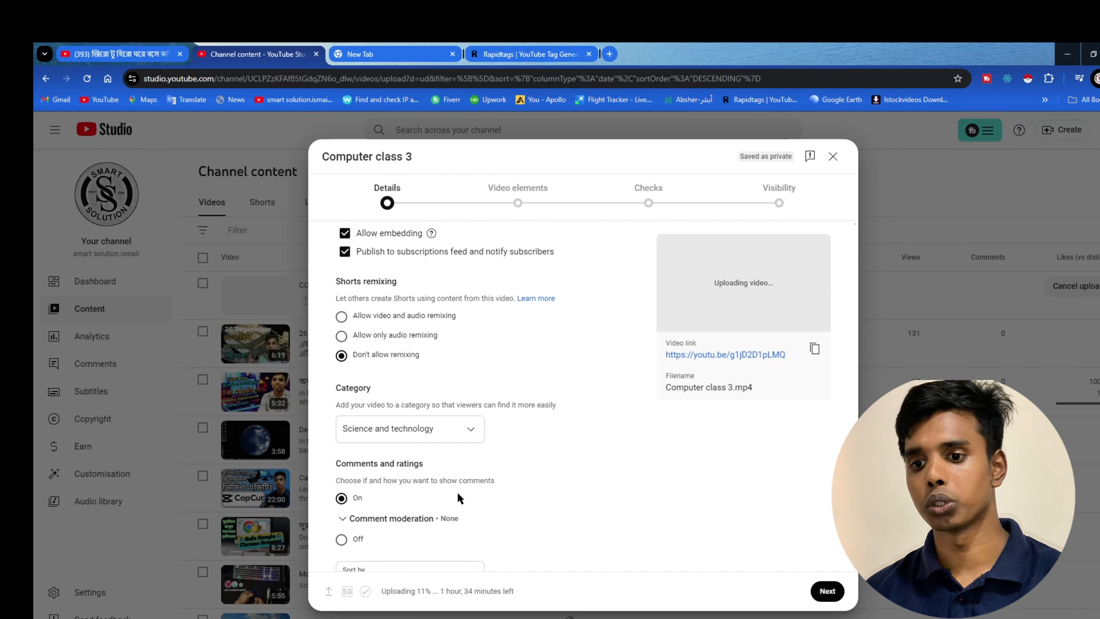
Examine the comments and ratings settings at the end of the video details
scroll(400, 448, "down", 1)
scroll(400, 449, "down", 2)
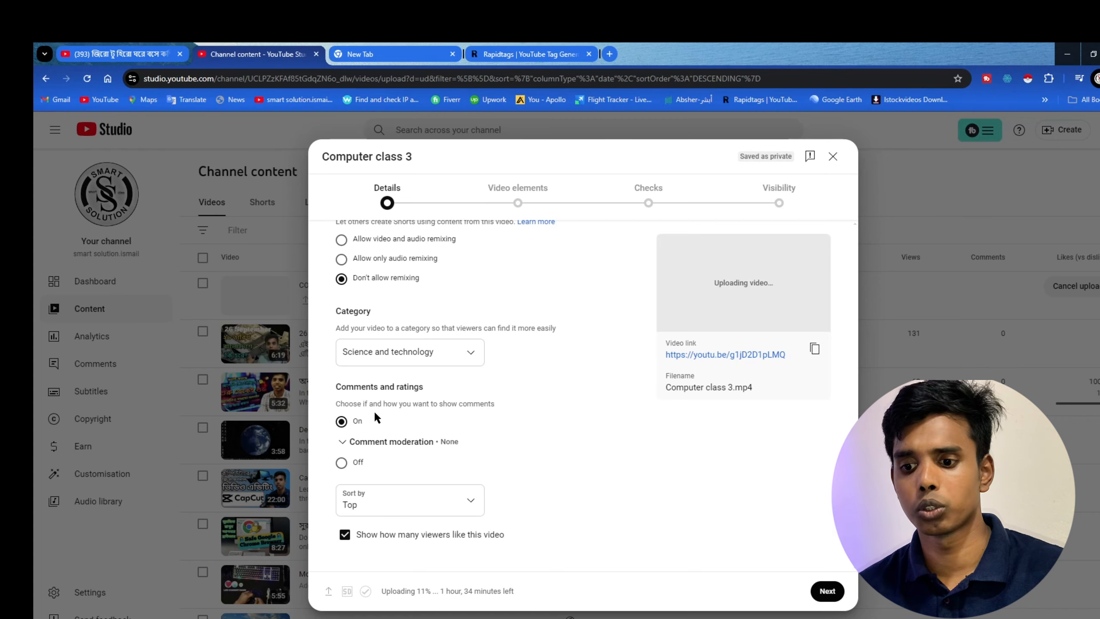
left_click(591, 617)
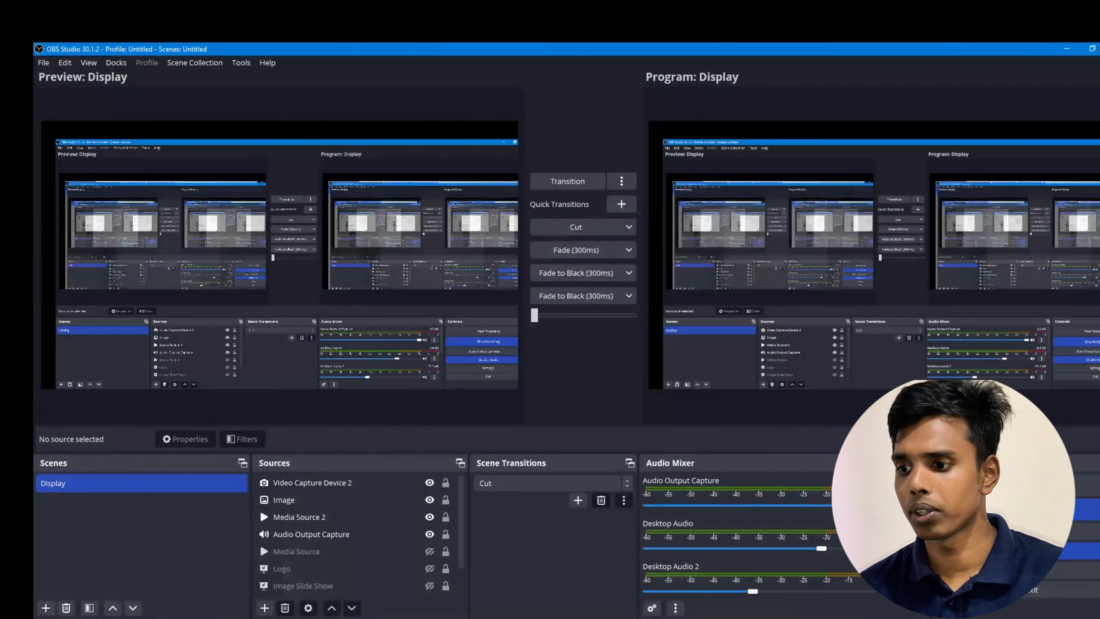
left_click(574, 618)
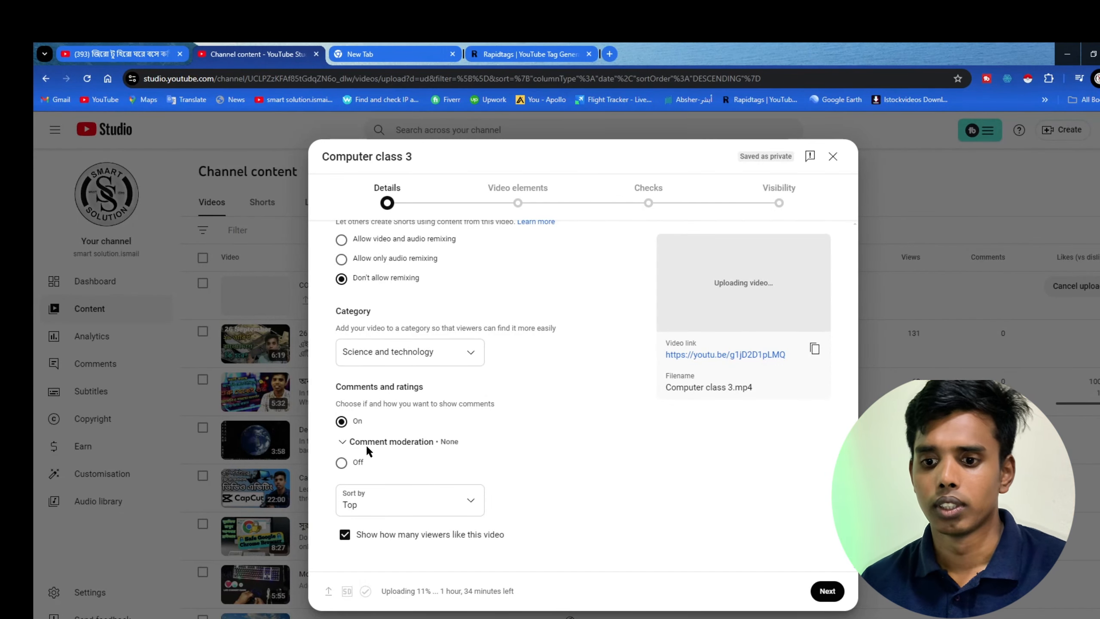
Examine the sort order options for the video's comments and keep Top selected
left_click(367, 504)
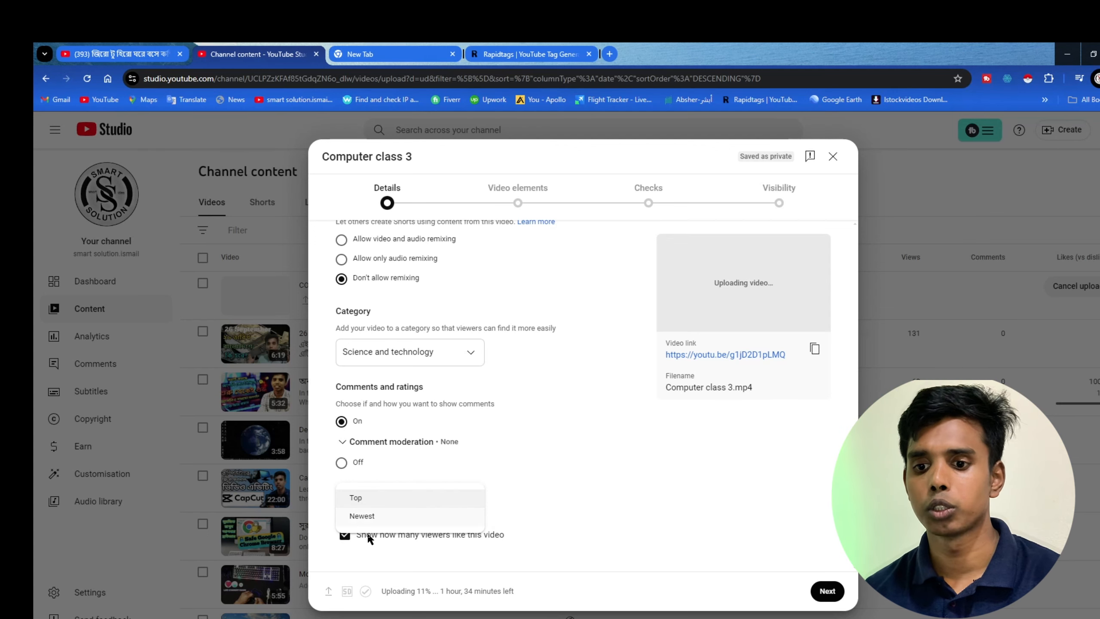
left_click(399, 498)
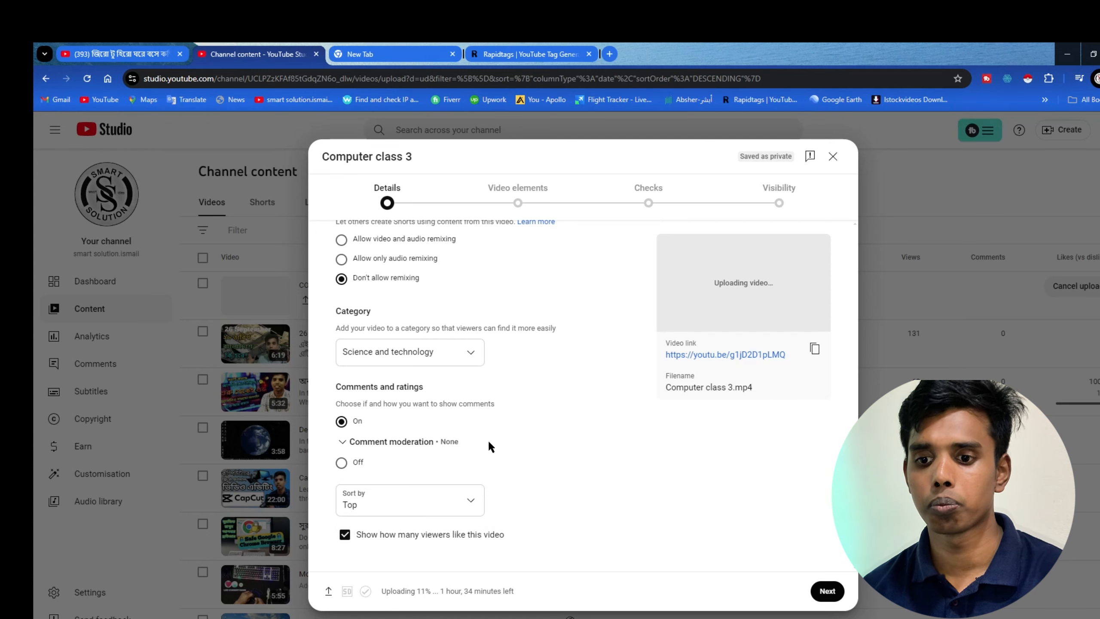
left_click(396, 503)
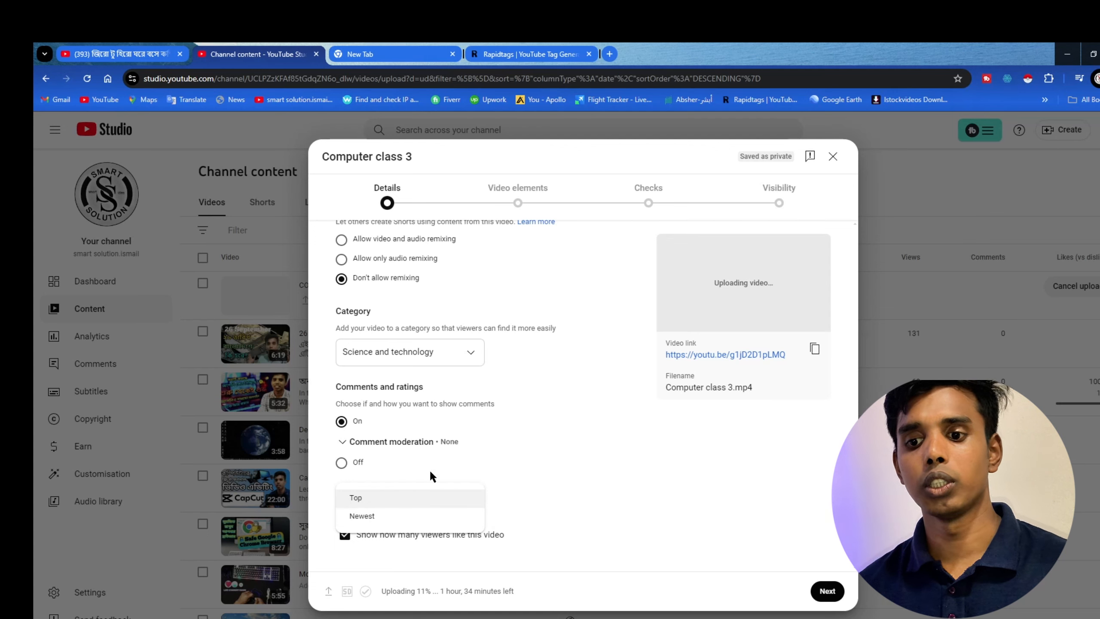
left_click(497, 469)
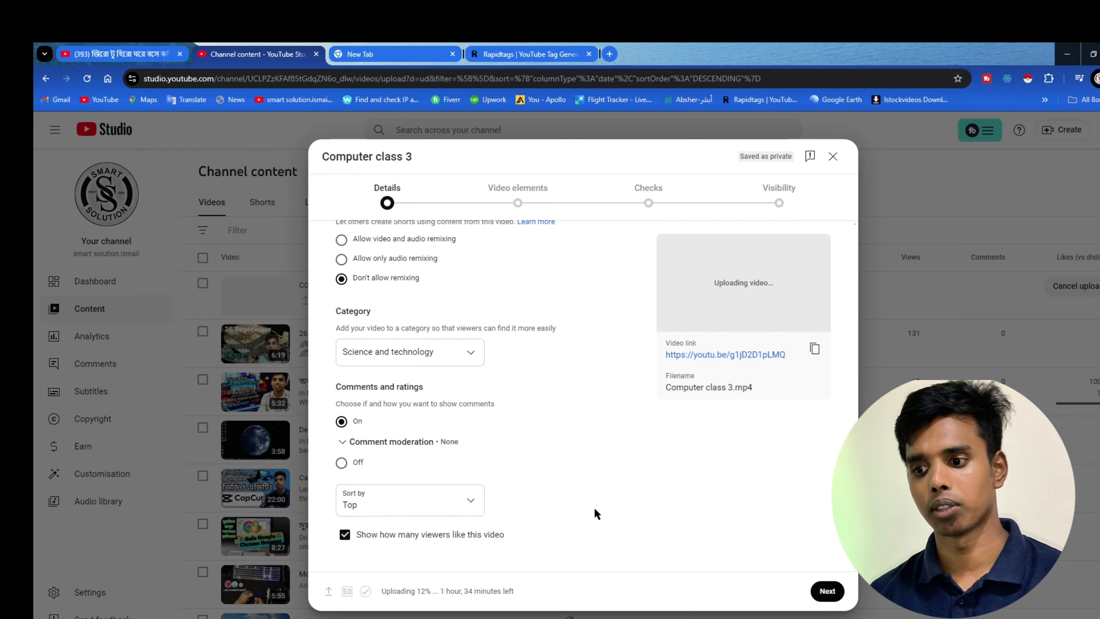
Proceed to the video elements and examine the ways of adding Bangla captions without adding any
left_click(818, 594)
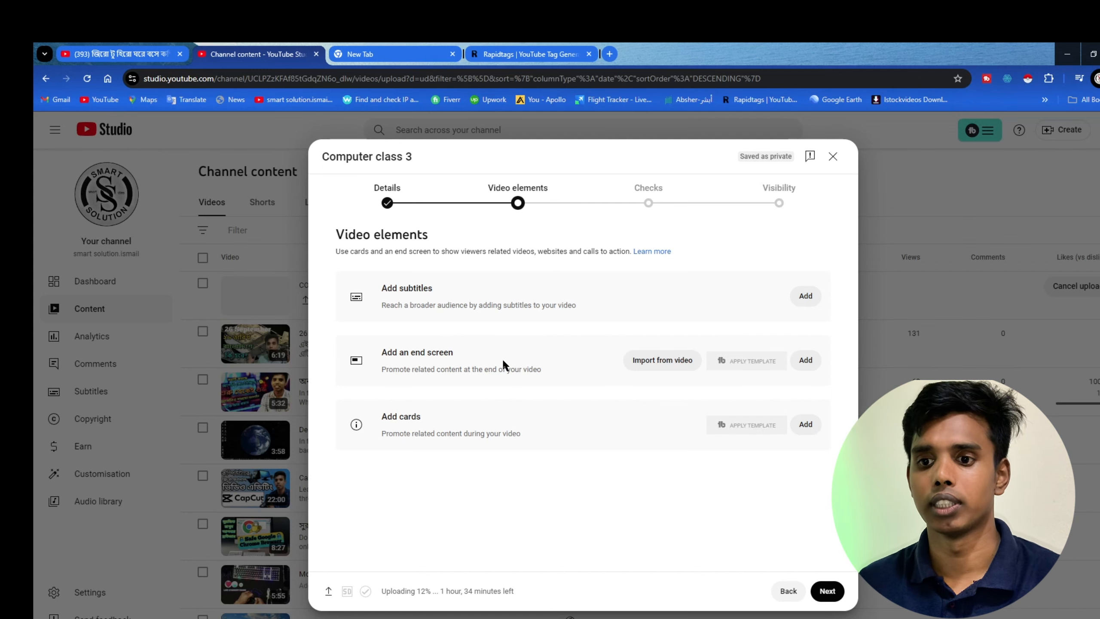
left_click(805, 296)
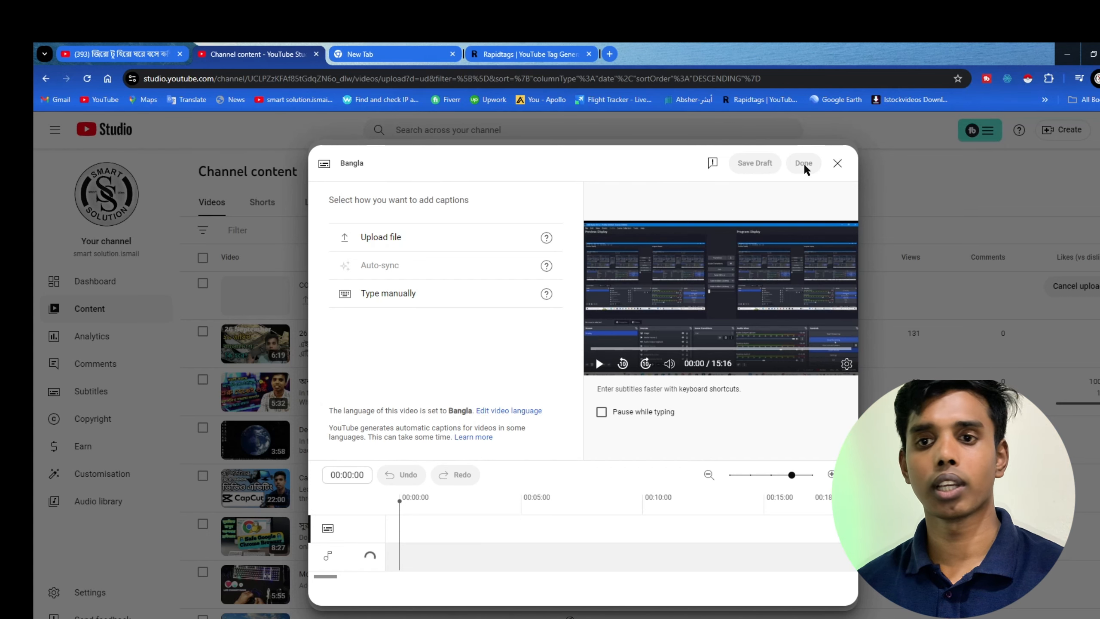
left_click(843, 167)
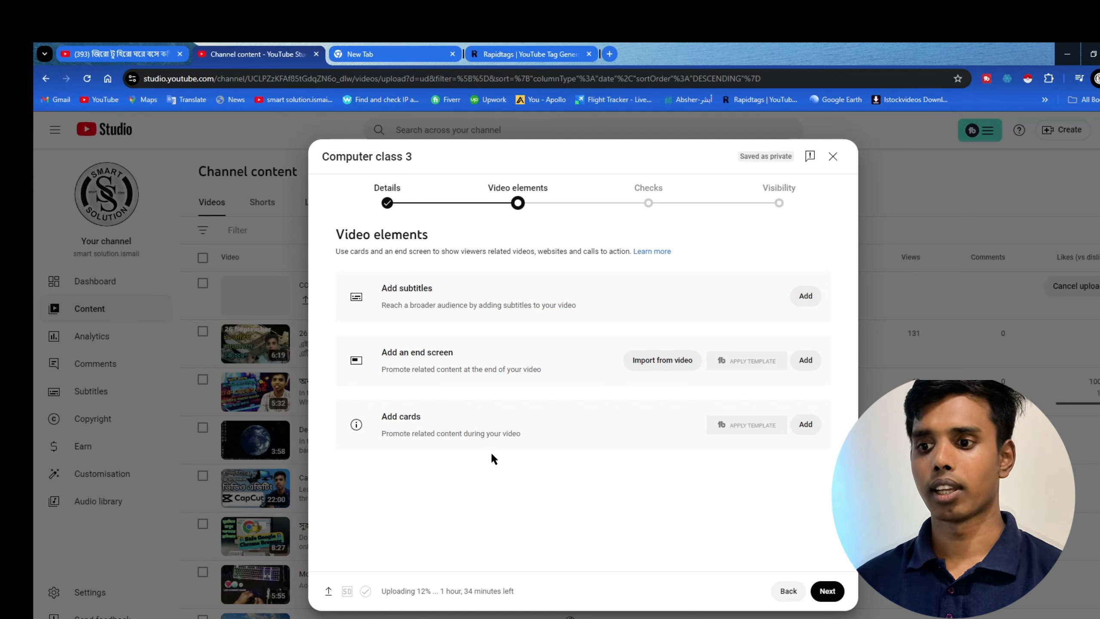
Add an end screen to the video using the layout with two videos
left_click(805, 359)
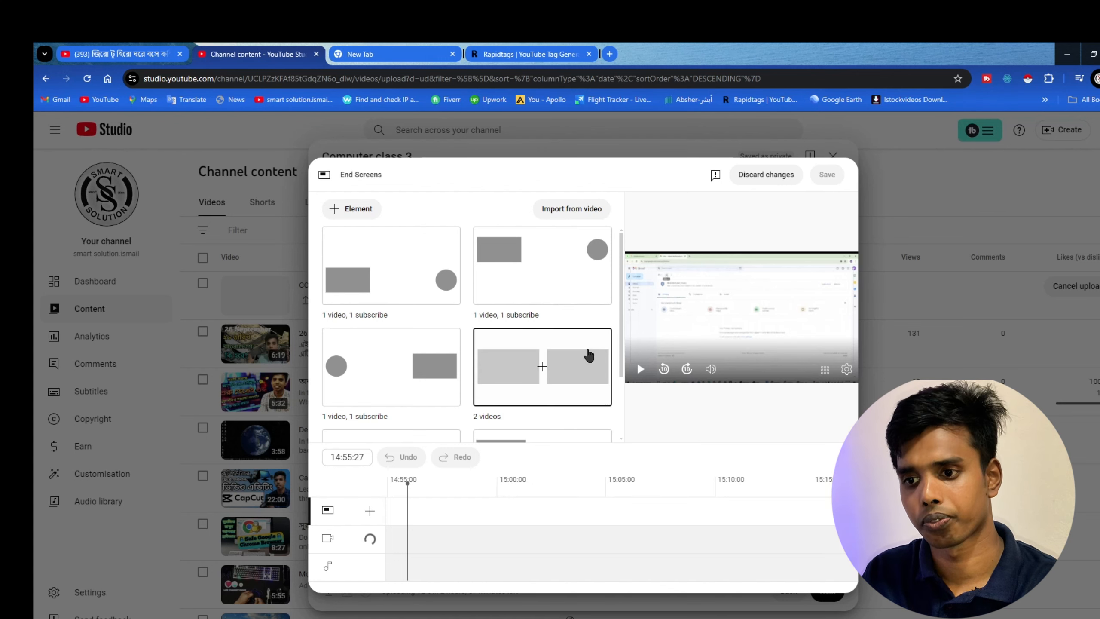
scroll(588, 355, "down", 1)
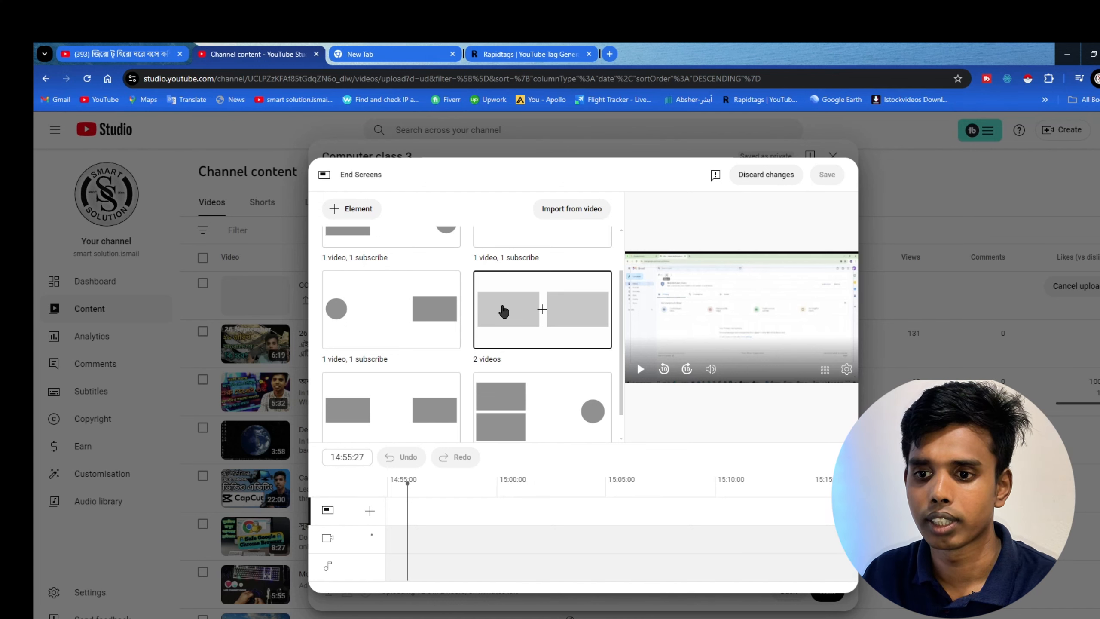
left_click(542, 311)
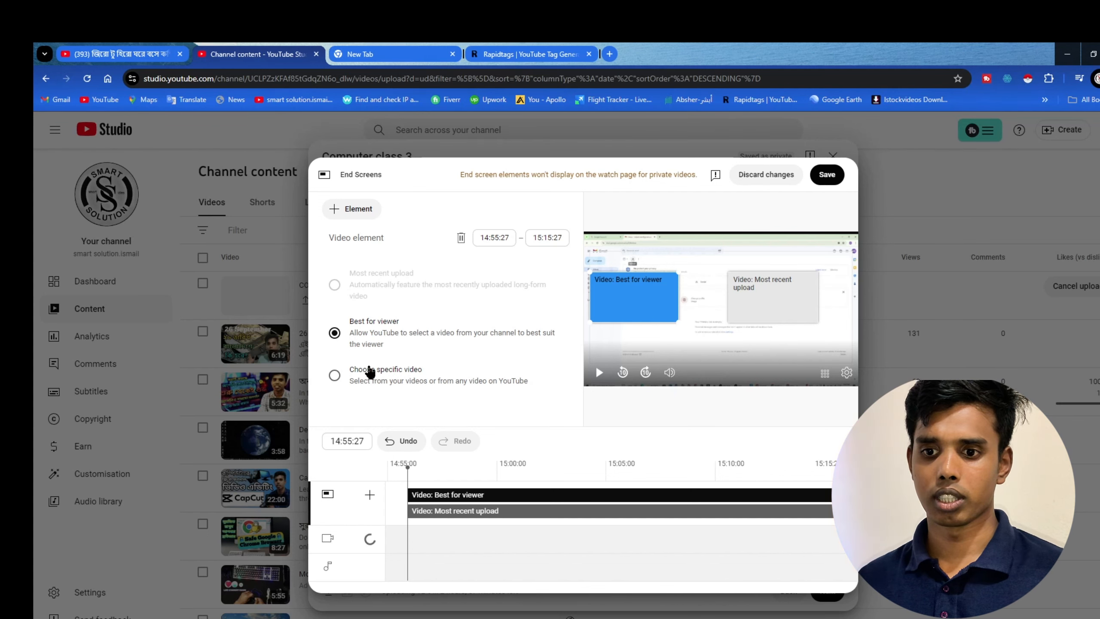
Make the first end screen element feature the specific channel video whose title starts with "ইউটিউব স্টুডিও বেশি ভিজিট করলে"
left_click(369, 371)
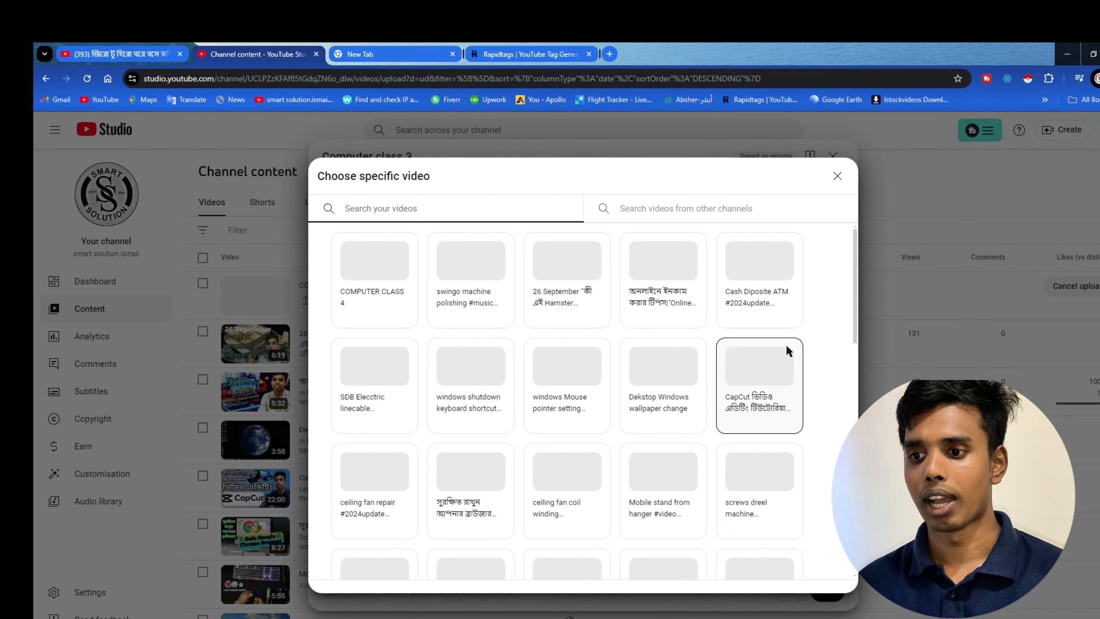
scroll(663, 449, "down", 1)
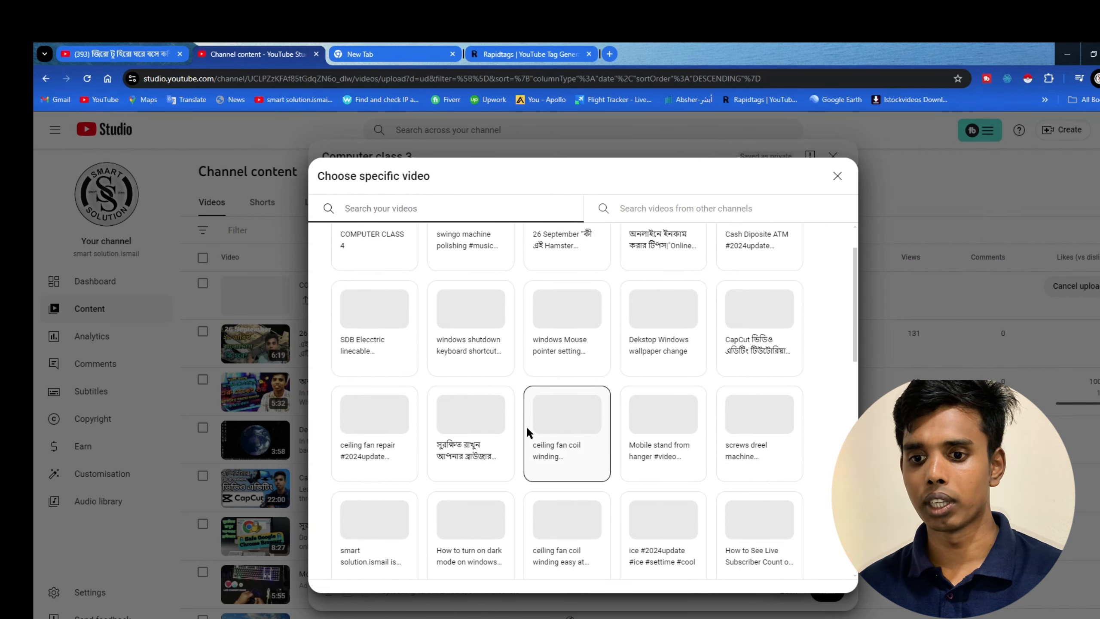
scroll(511, 428, "down", 3)
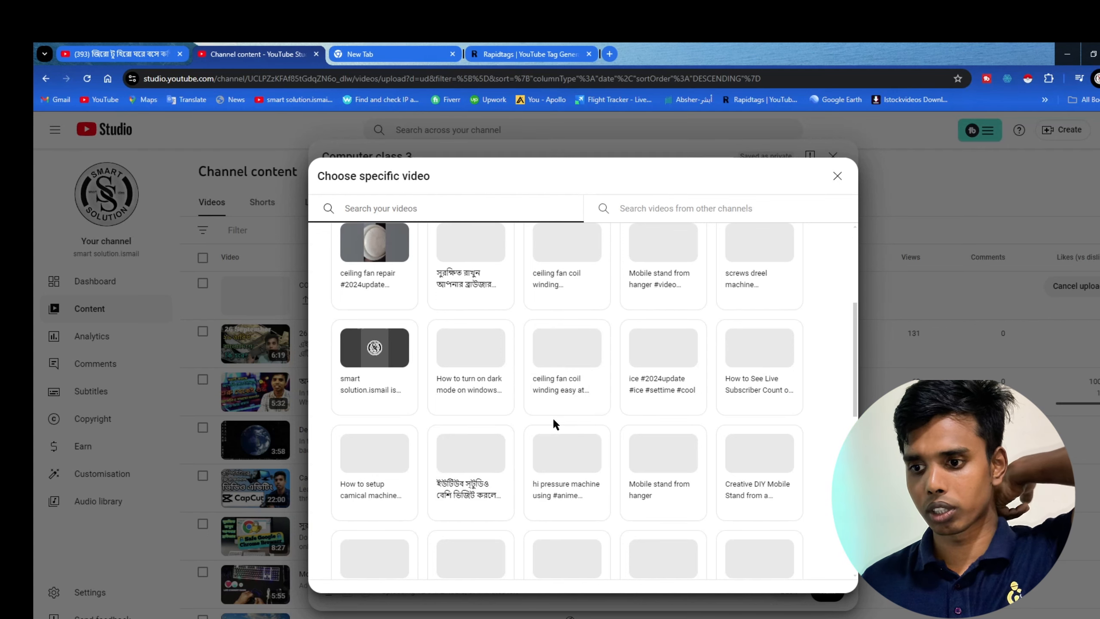
scroll(556, 414, "down", 2)
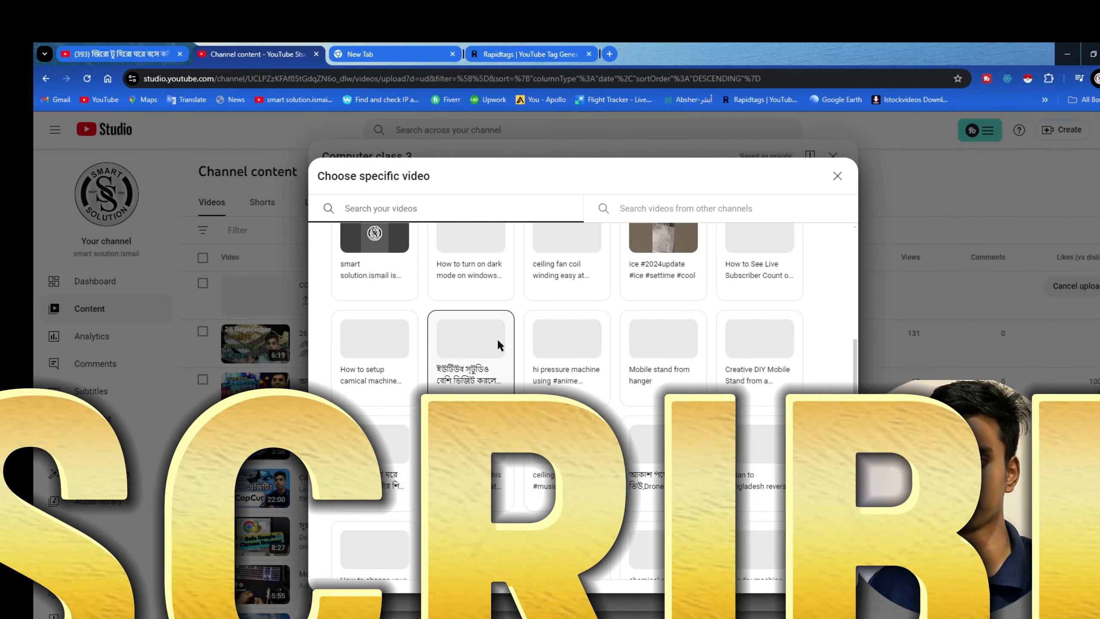
left_click(494, 337)
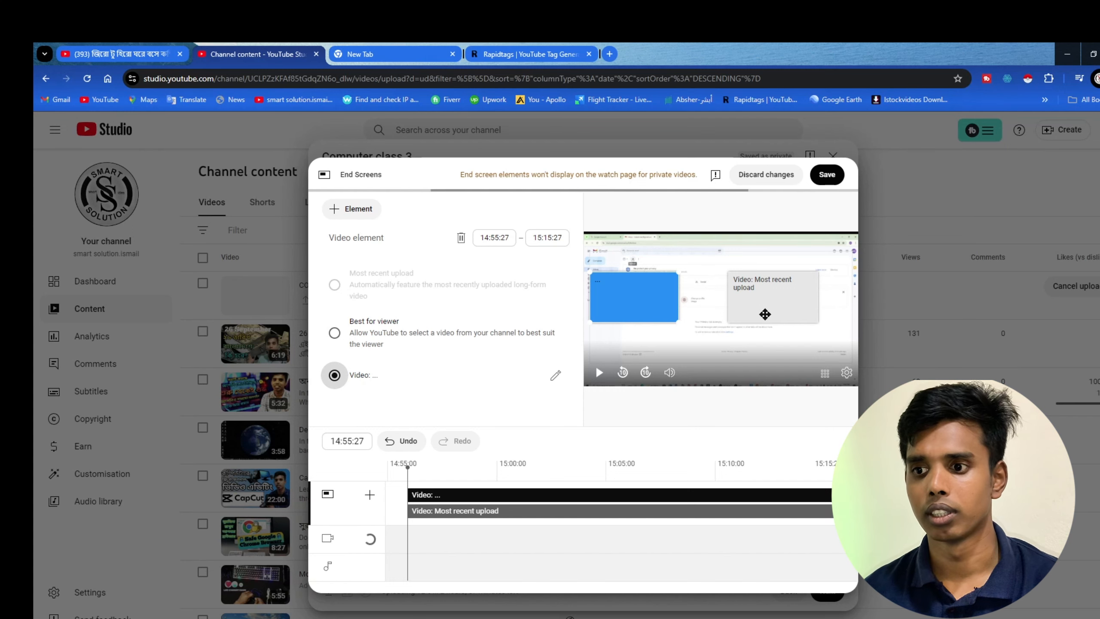
Keep the second end screen element on Most recent upload and save the end screen
left_click(774, 296)
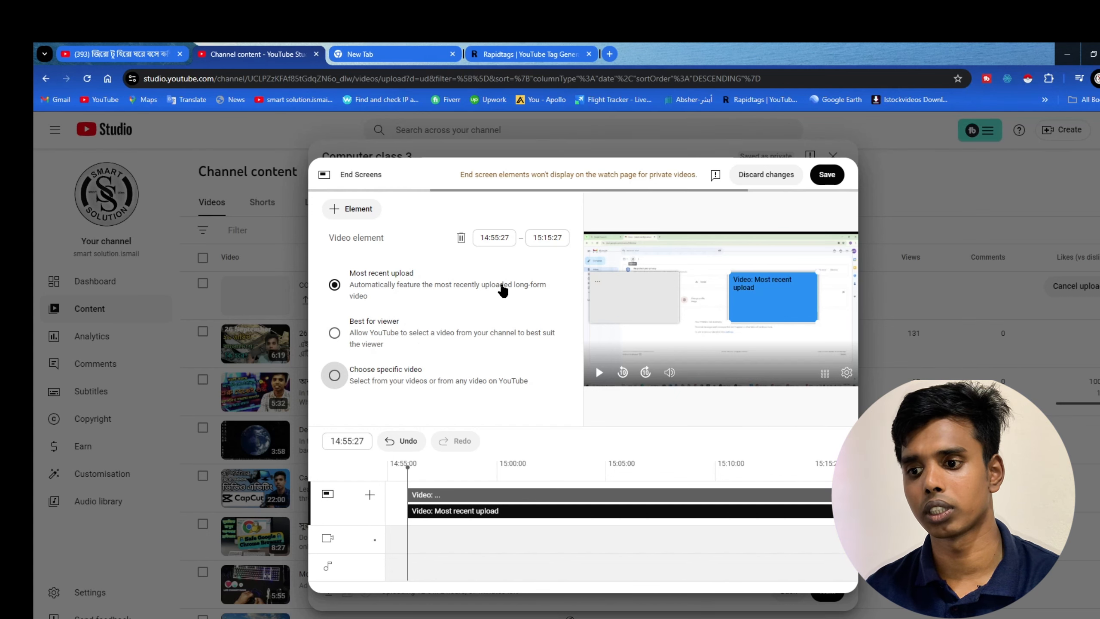
left_click(826, 177)
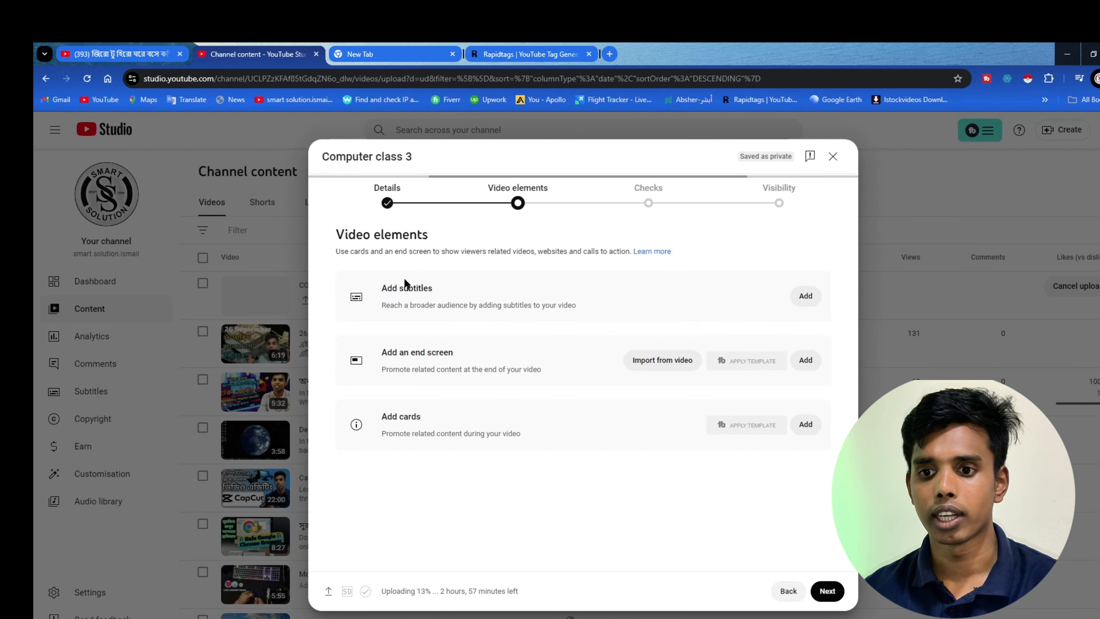
left_click(669, 363)
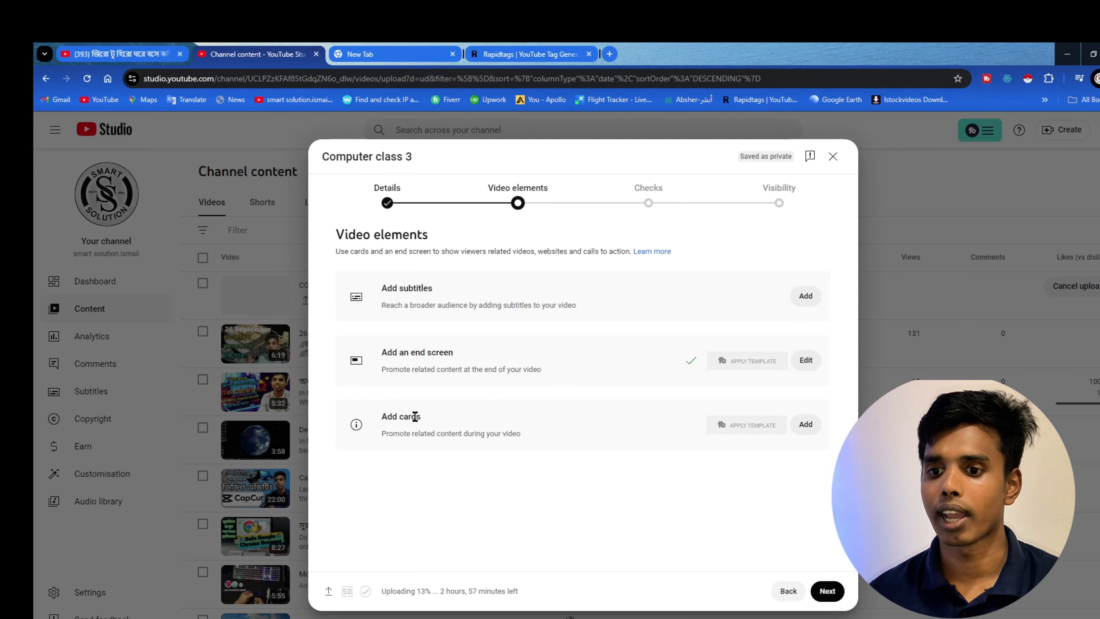
Add a video card featuring the channel video whose title starts with "ইউটিউব স্টুডিও বেশি ভিজিট করলে"
left_click(805, 424)
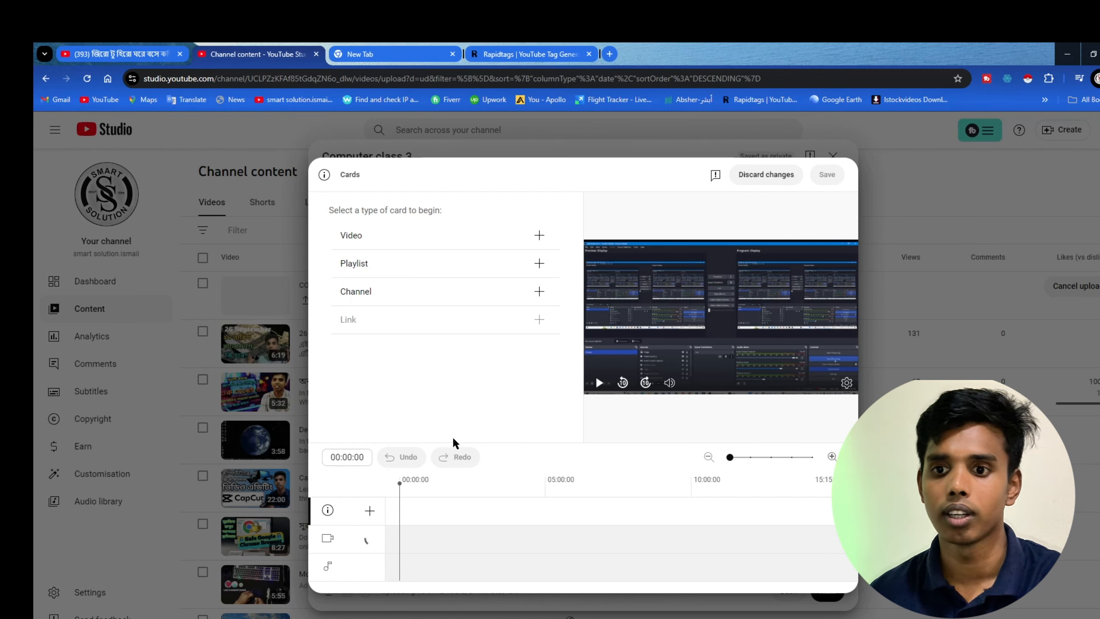
left_click(539, 238)
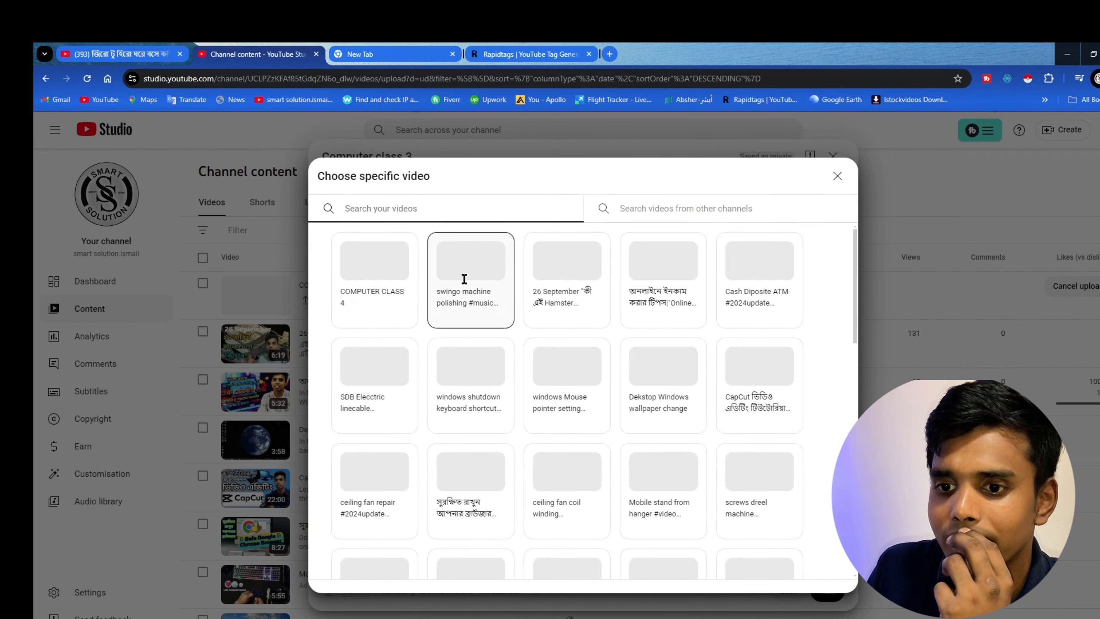
scroll(548, 457, "down", 5)
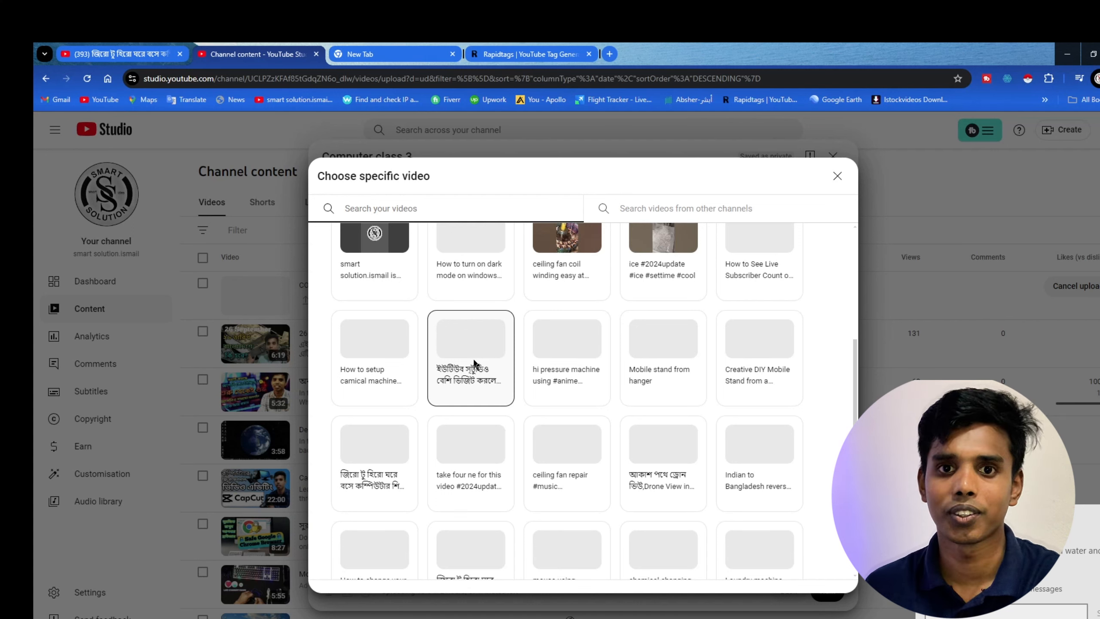
left_click(463, 363)
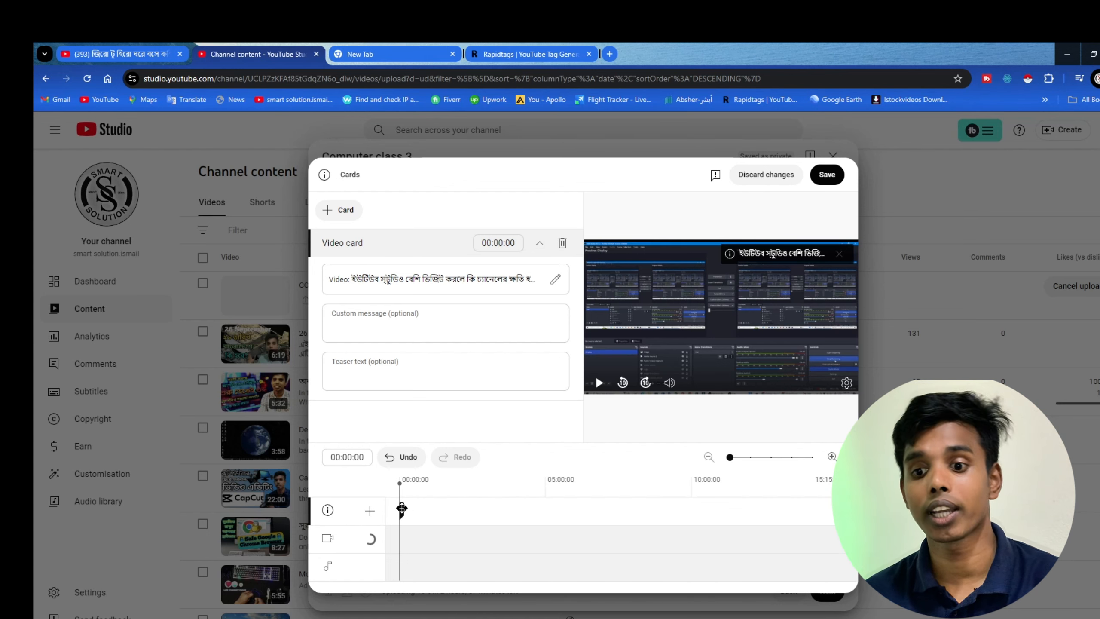
Move the video card to about 13:27:13 on the timeline, leave its custom message empty and save the cards
mouse_move(401, 509)
left_mouse_down()
mouse_move(493, 512)
mouse_move(738, 564)
mouse_move(793, 564)
left_mouse_up()
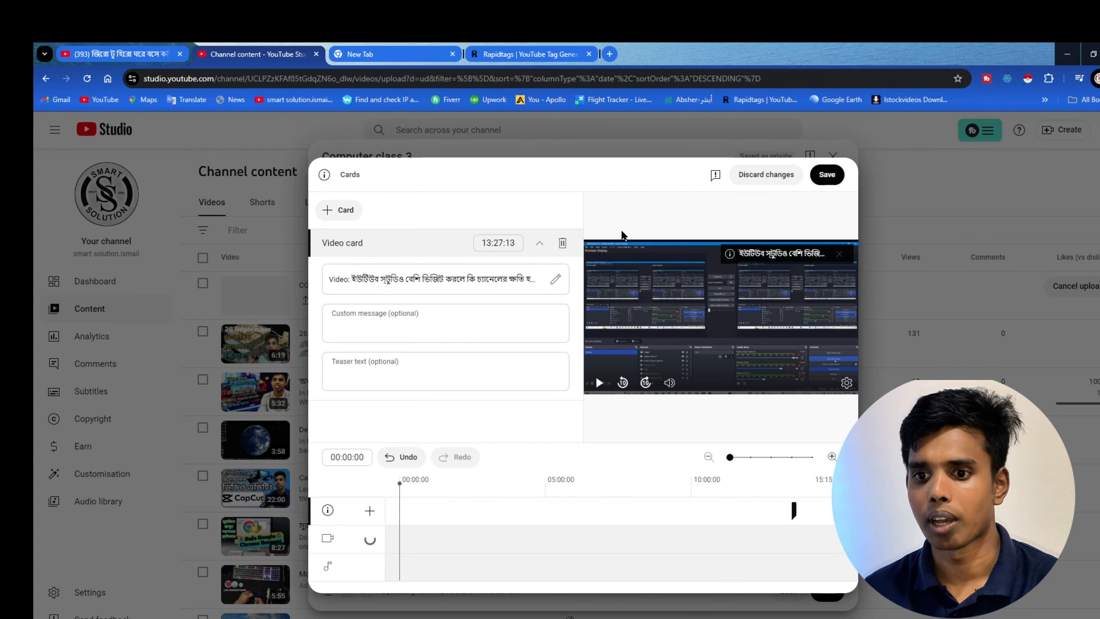
left_click(358, 315)
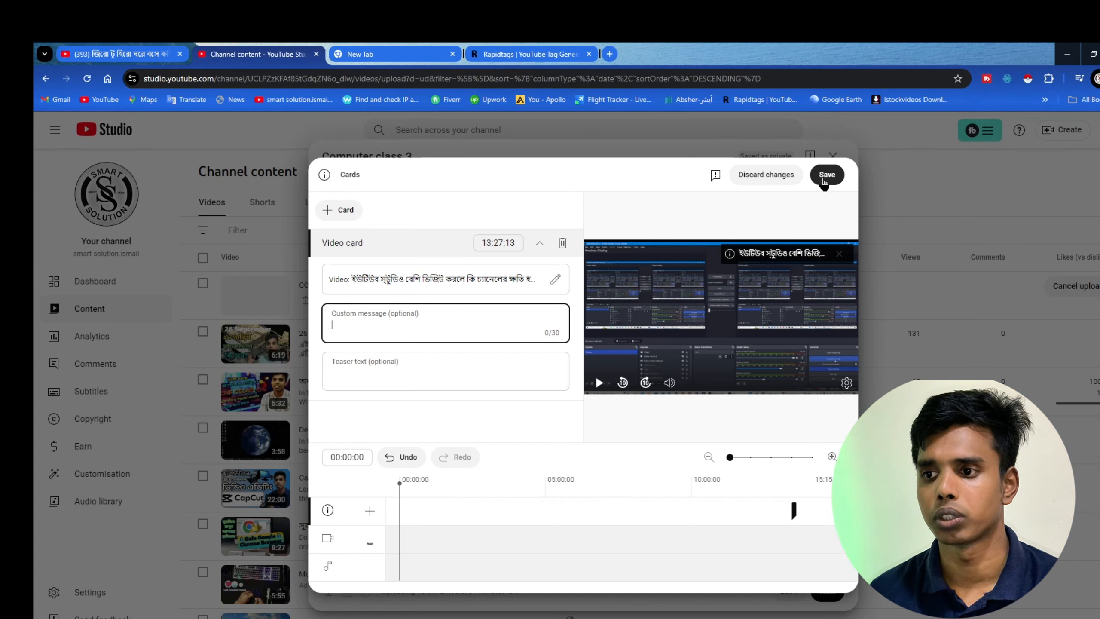
left_click(824, 175)
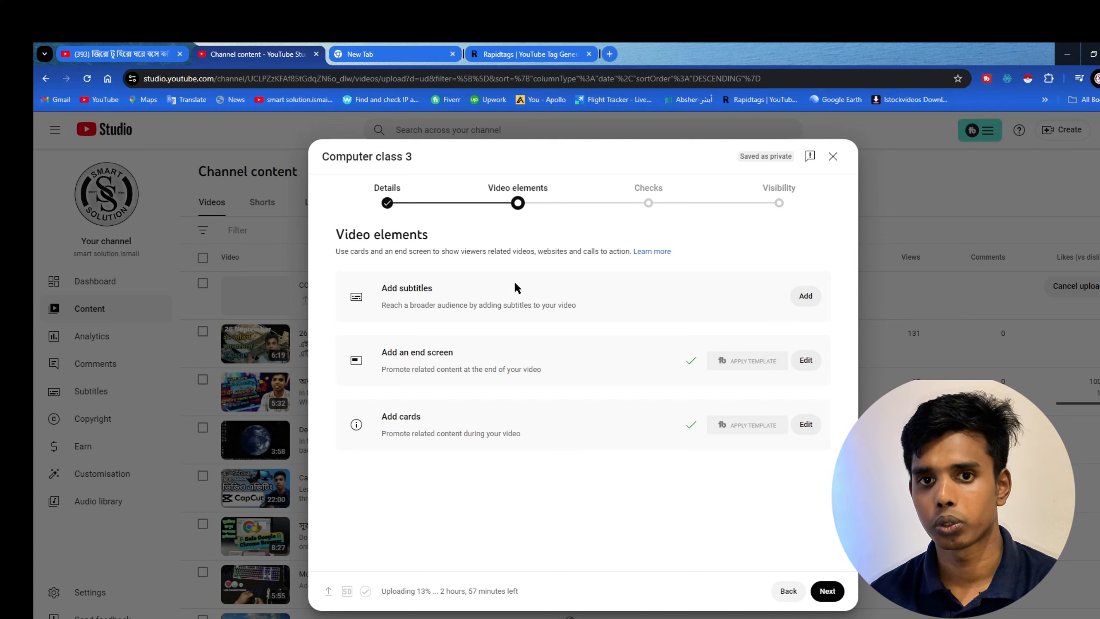
Proceed past the copyright checks to the visibility settings and open the options for scheduling the video as public
left_click(827, 590)
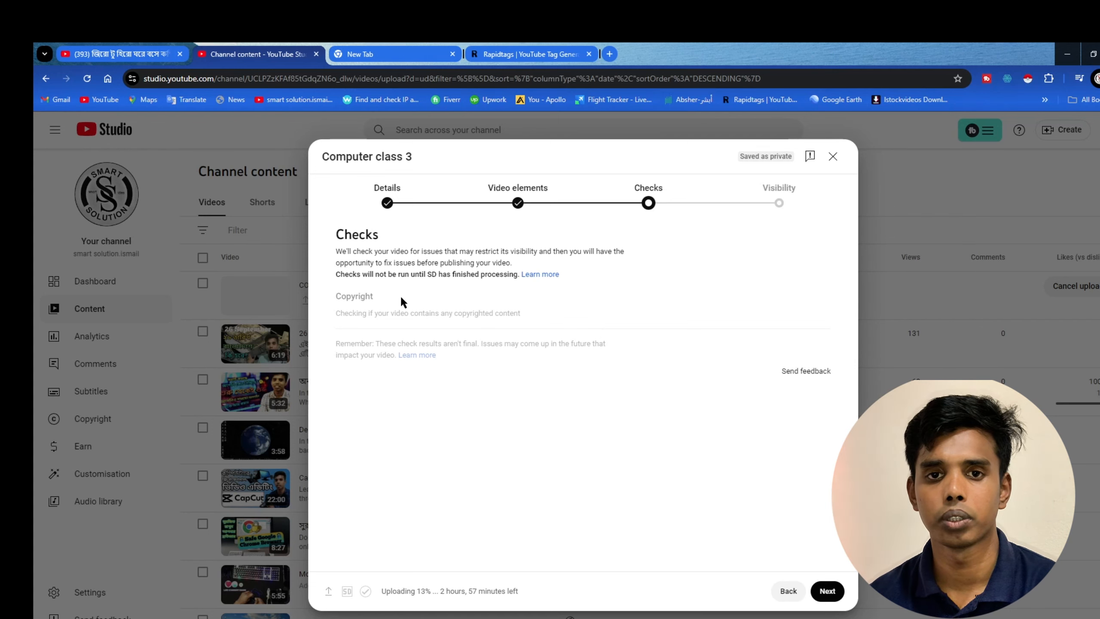
left_click(827, 590)
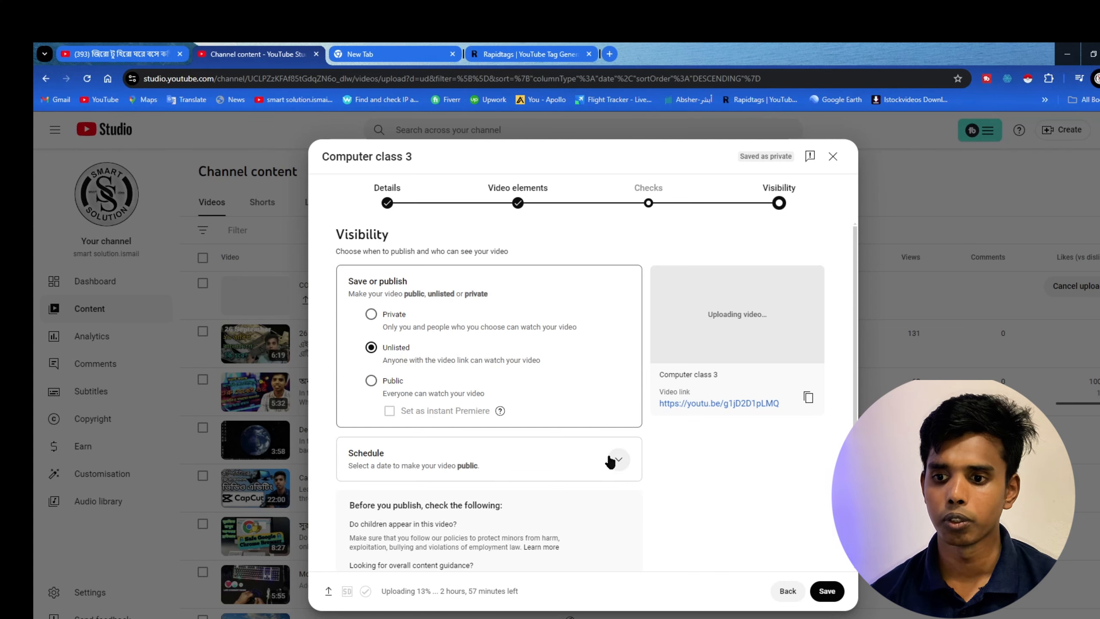
left_click(617, 459)
Try to set the scheduled publication time to 4.00 for 22 Sept 2024
left_click(482, 392)
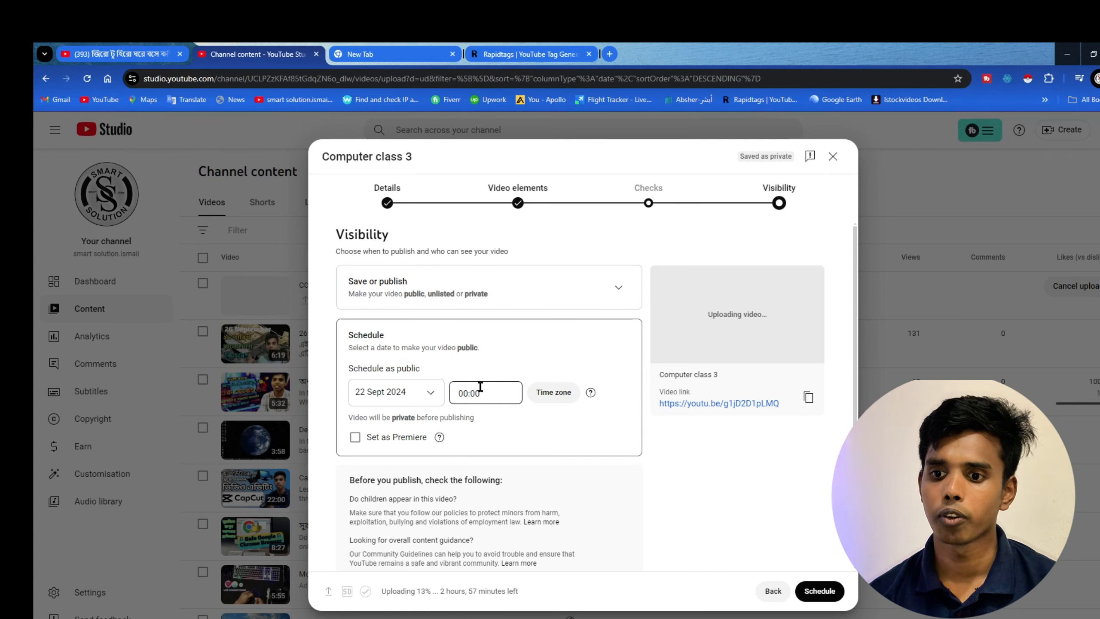
double_click(480, 400)
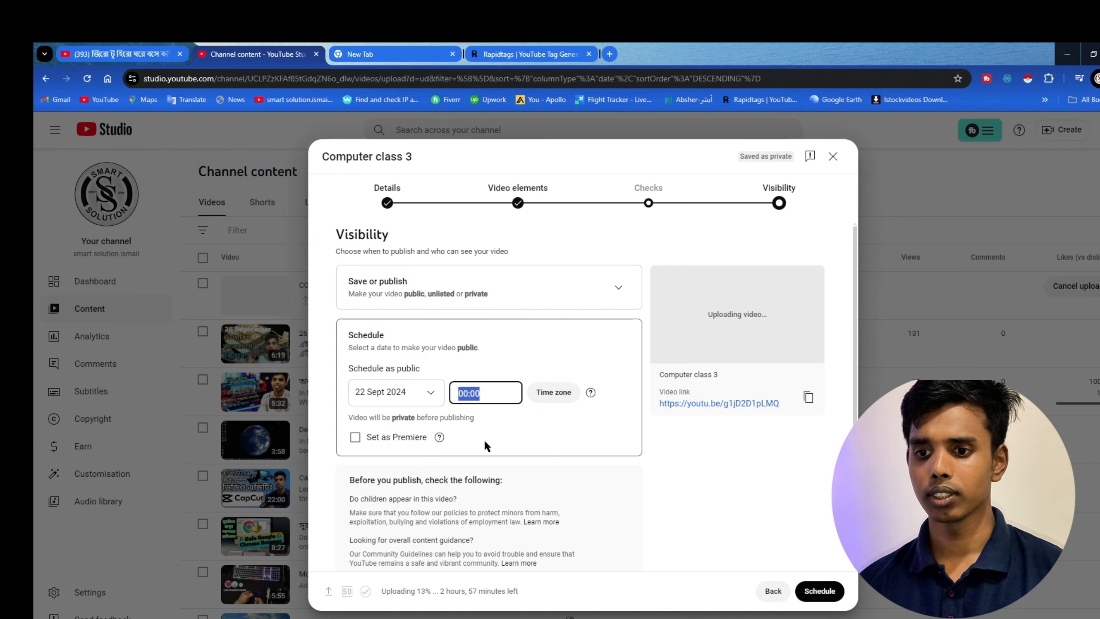
left_click_drag(487, 394, 446, 394)
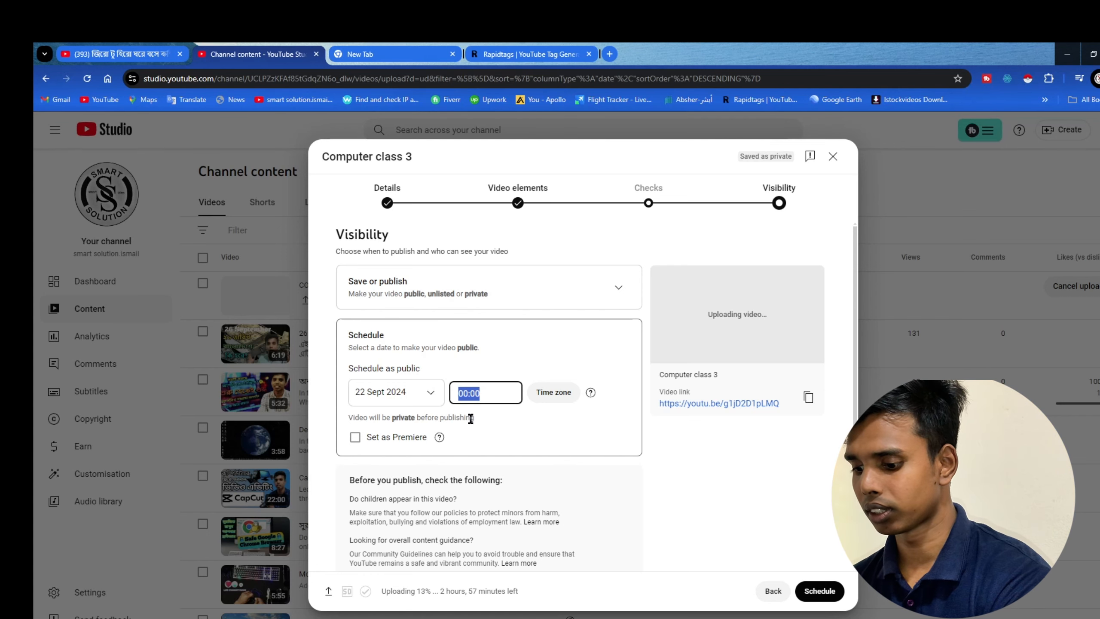
type("04")
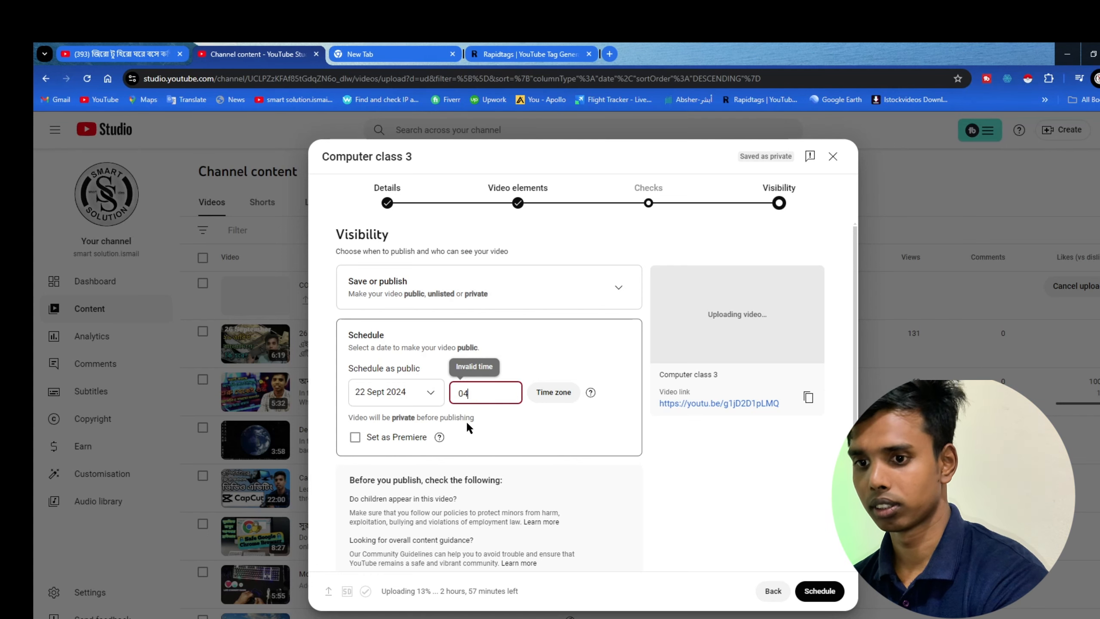
type("00")
key("BackSpace")
key("BackSpace")
key("BackSpace")
key("BackSpace")
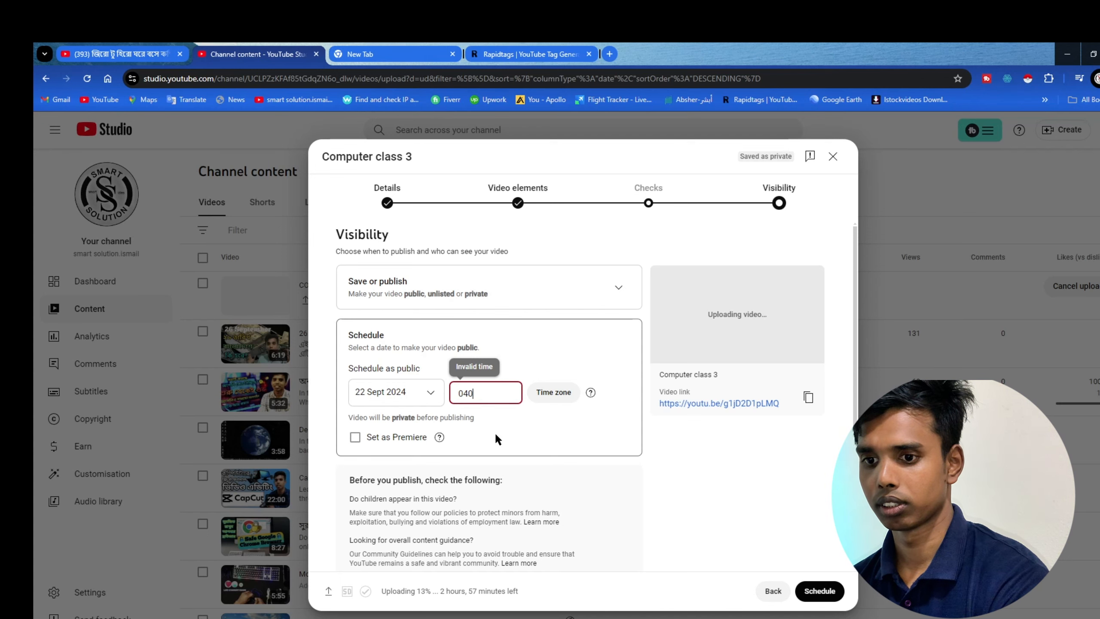
type("4.00")
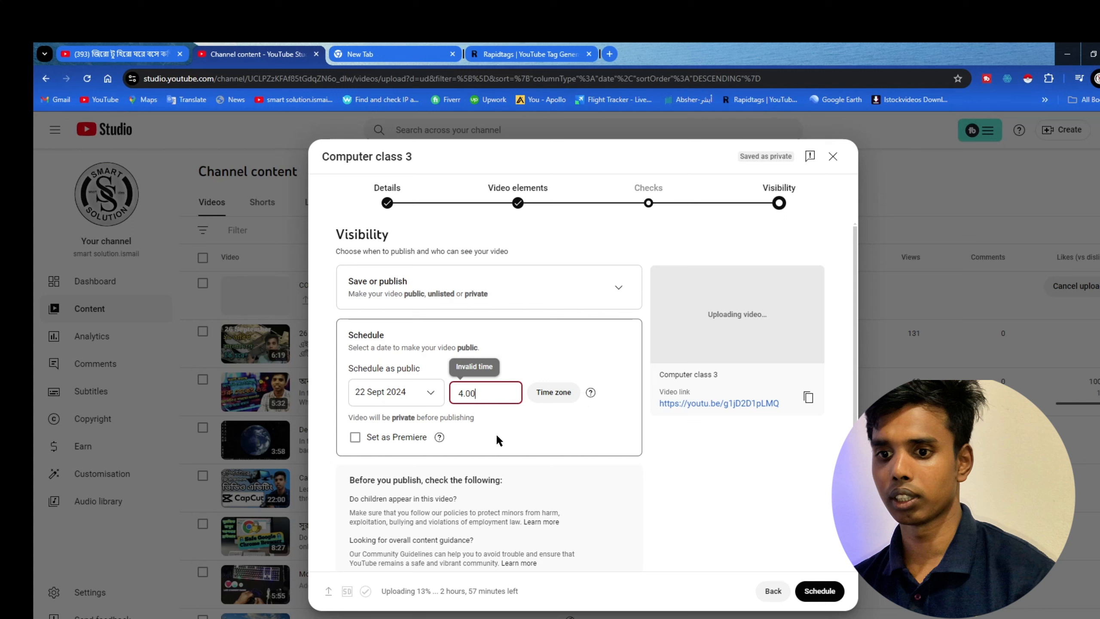
left_click(497, 435)
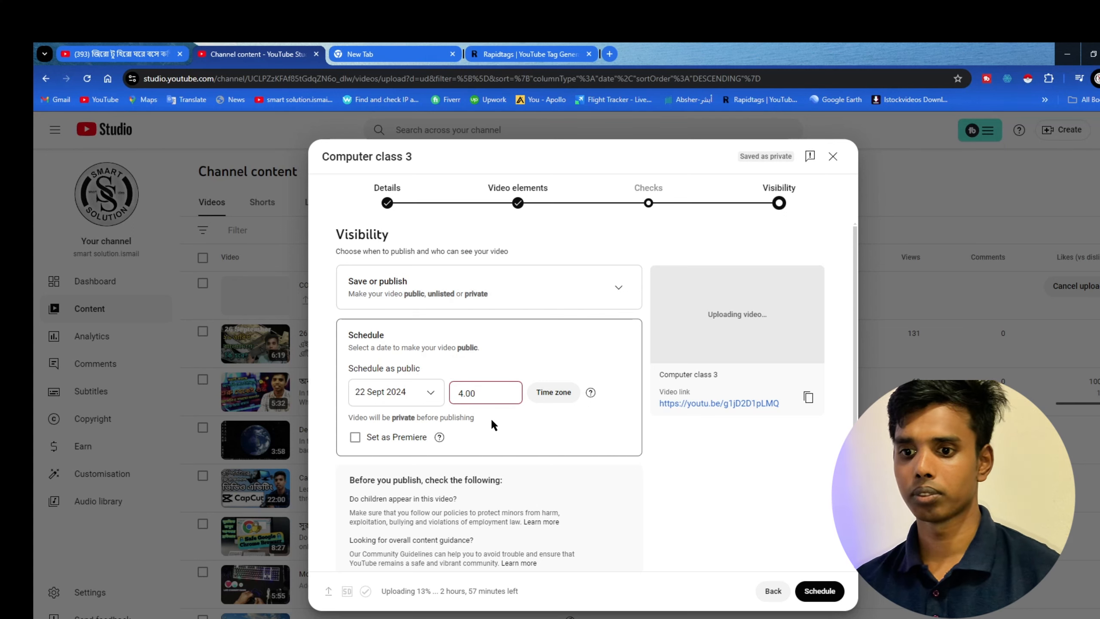
Set the scheduled publication time to 04:30 from the available times
left_click(454, 388)
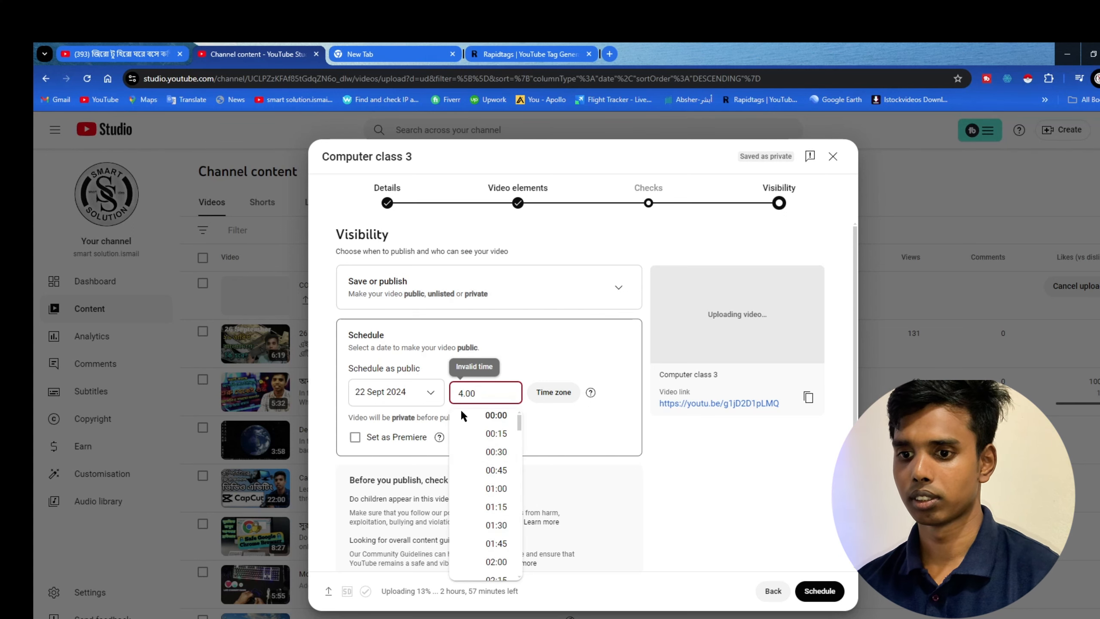
scroll(515, 528, "down", 3)
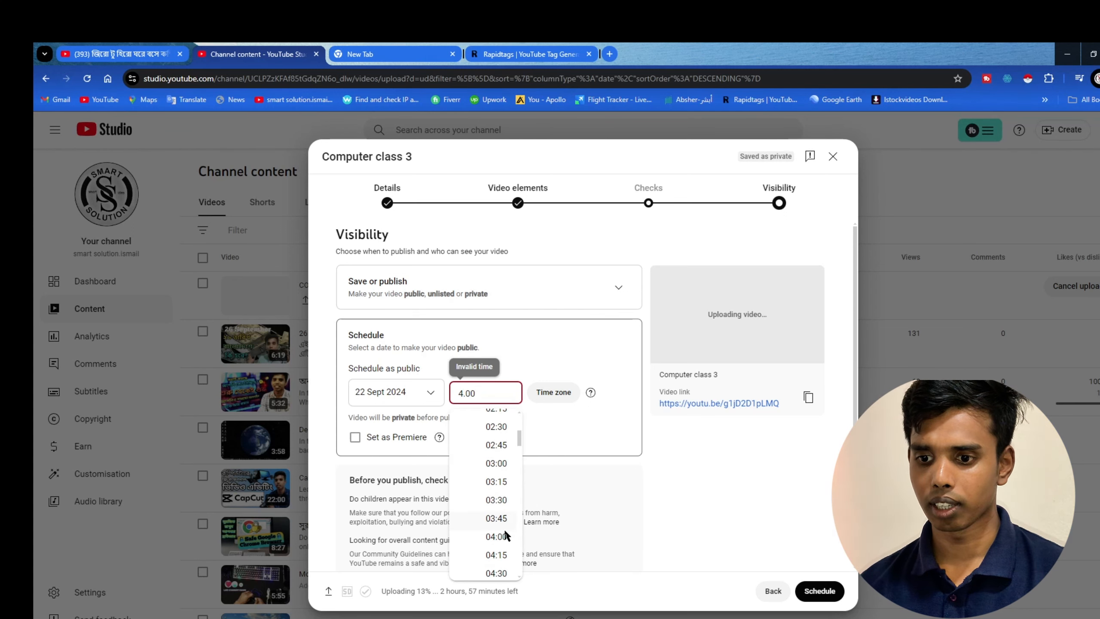
left_click(496, 573)
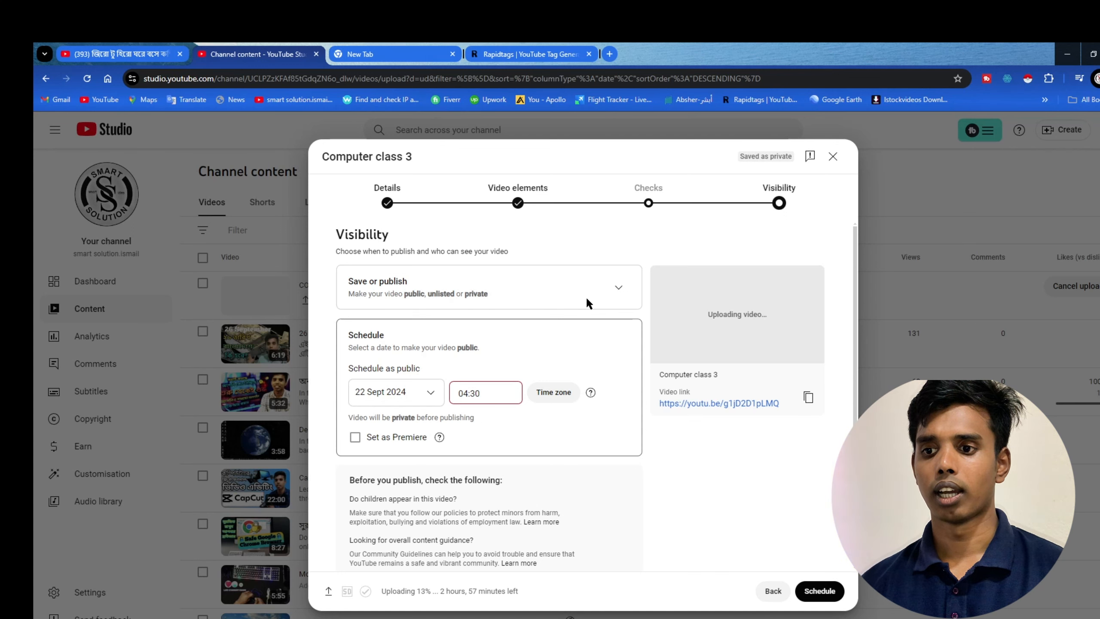
Review the private, unlisted and public options for immediate publishing and return to the schedule settings
left_click(620, 286)
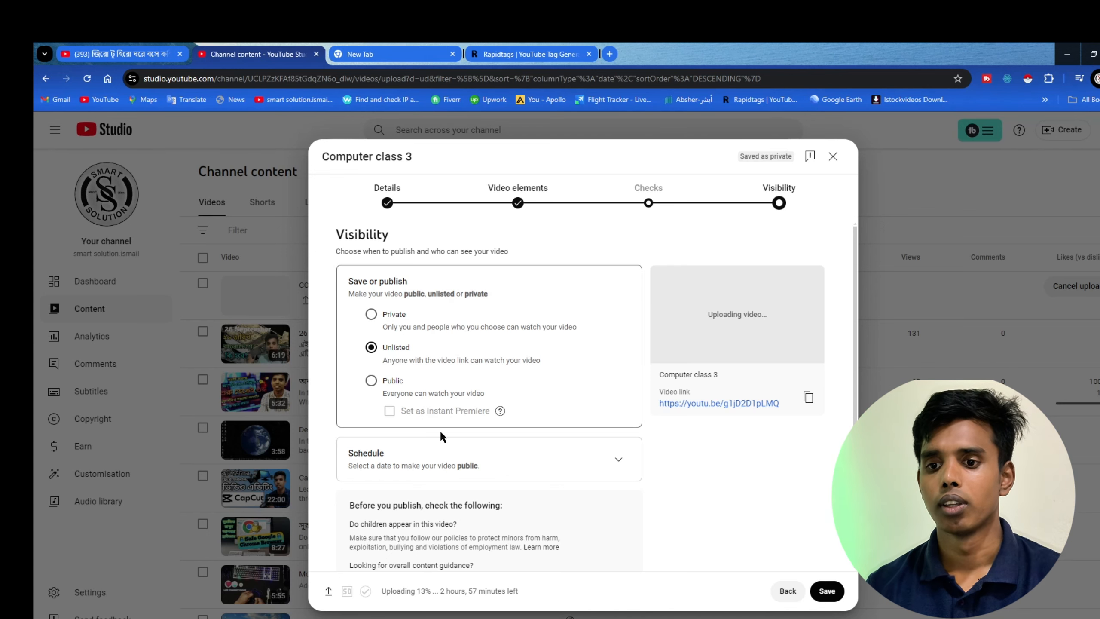
scroll(407, 397, "down", 1)
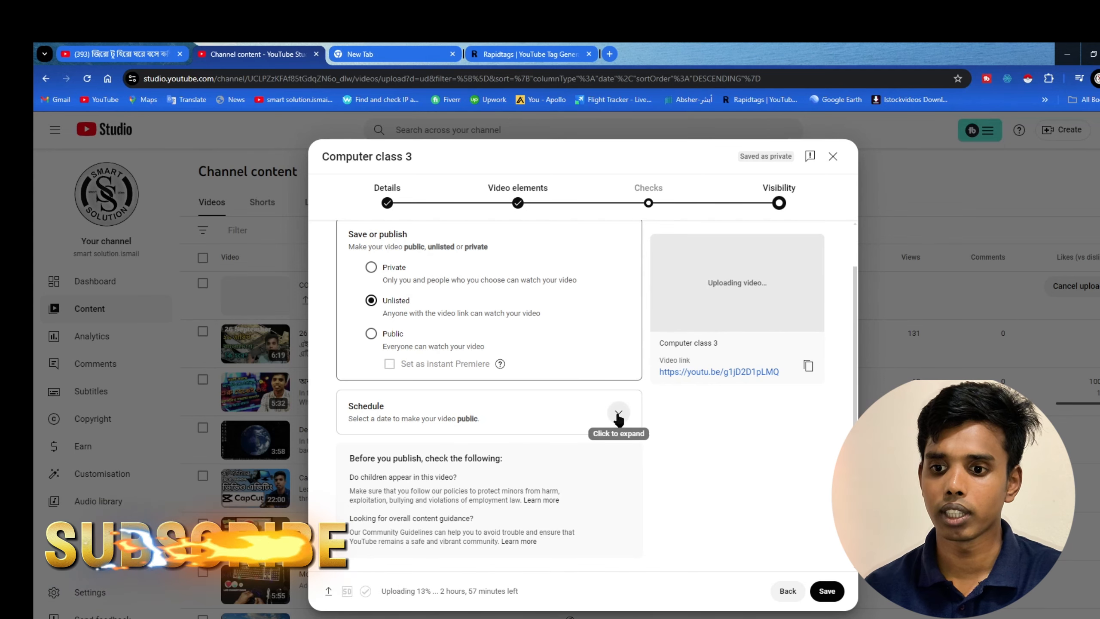
left_click(617, 414)
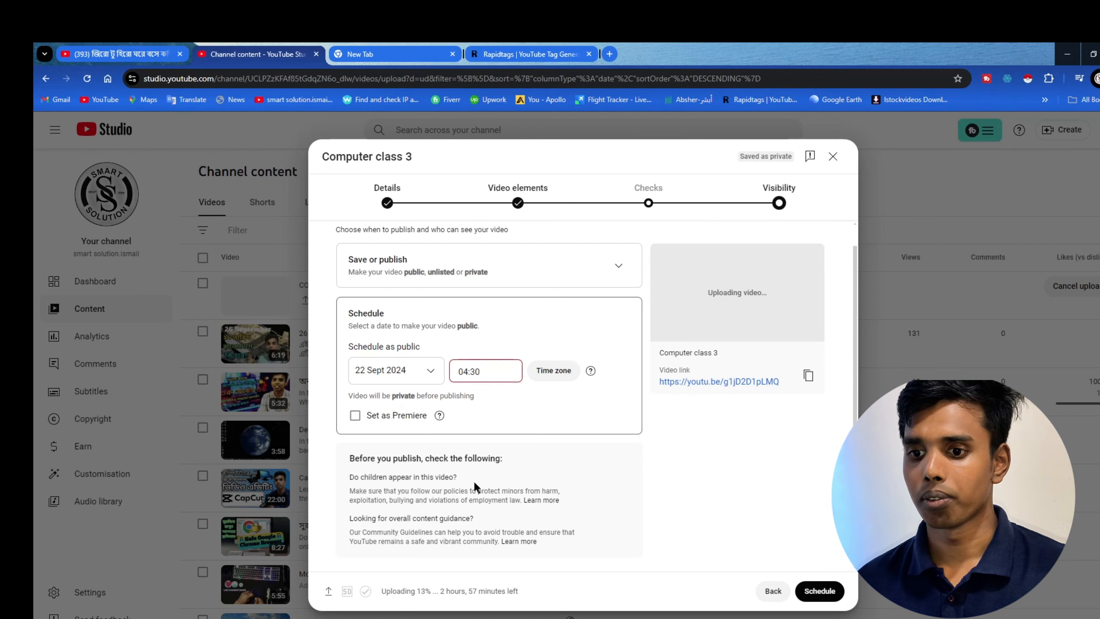
Schedule Computer class 3 as public for 22 September 2024 at 04:30 and close the uploading notice
left_click(825, 589)
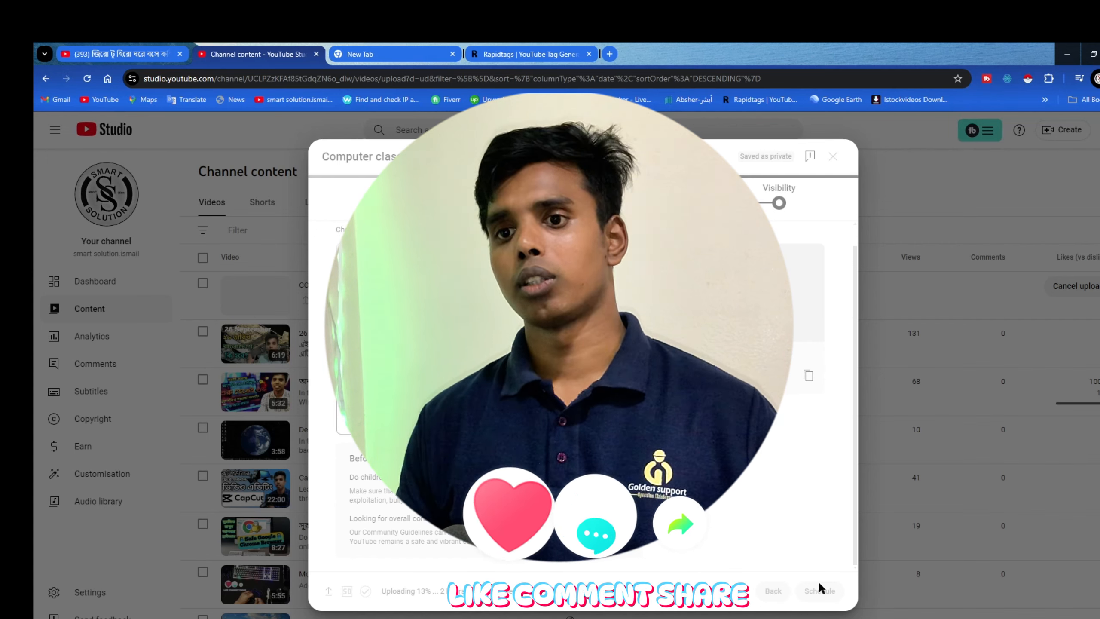
left_click(820, 589)
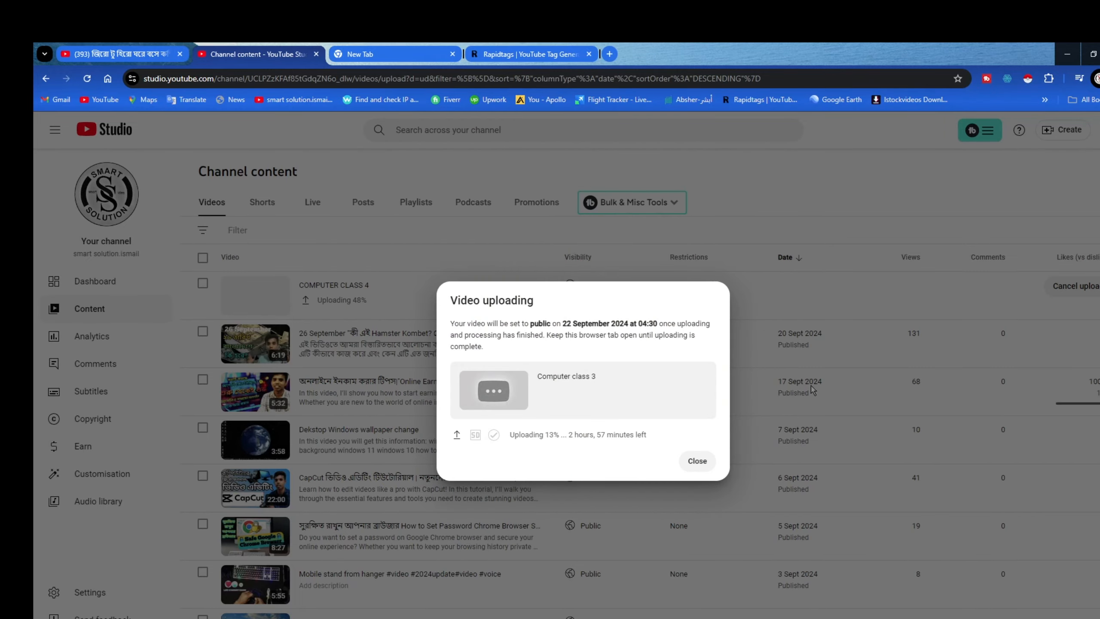
left_click(697, 460)
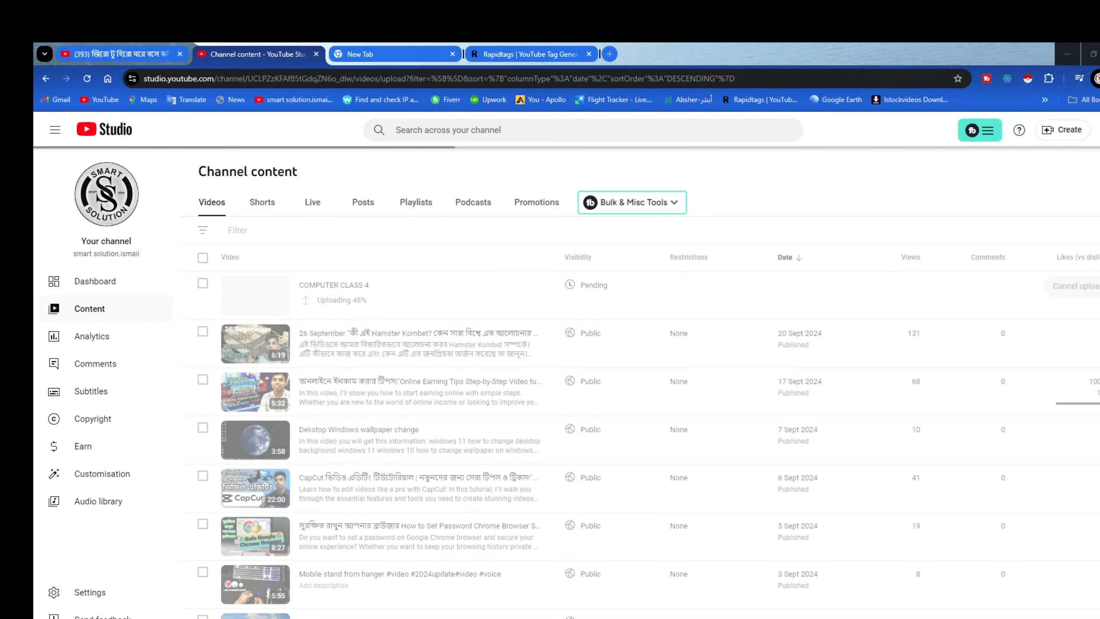